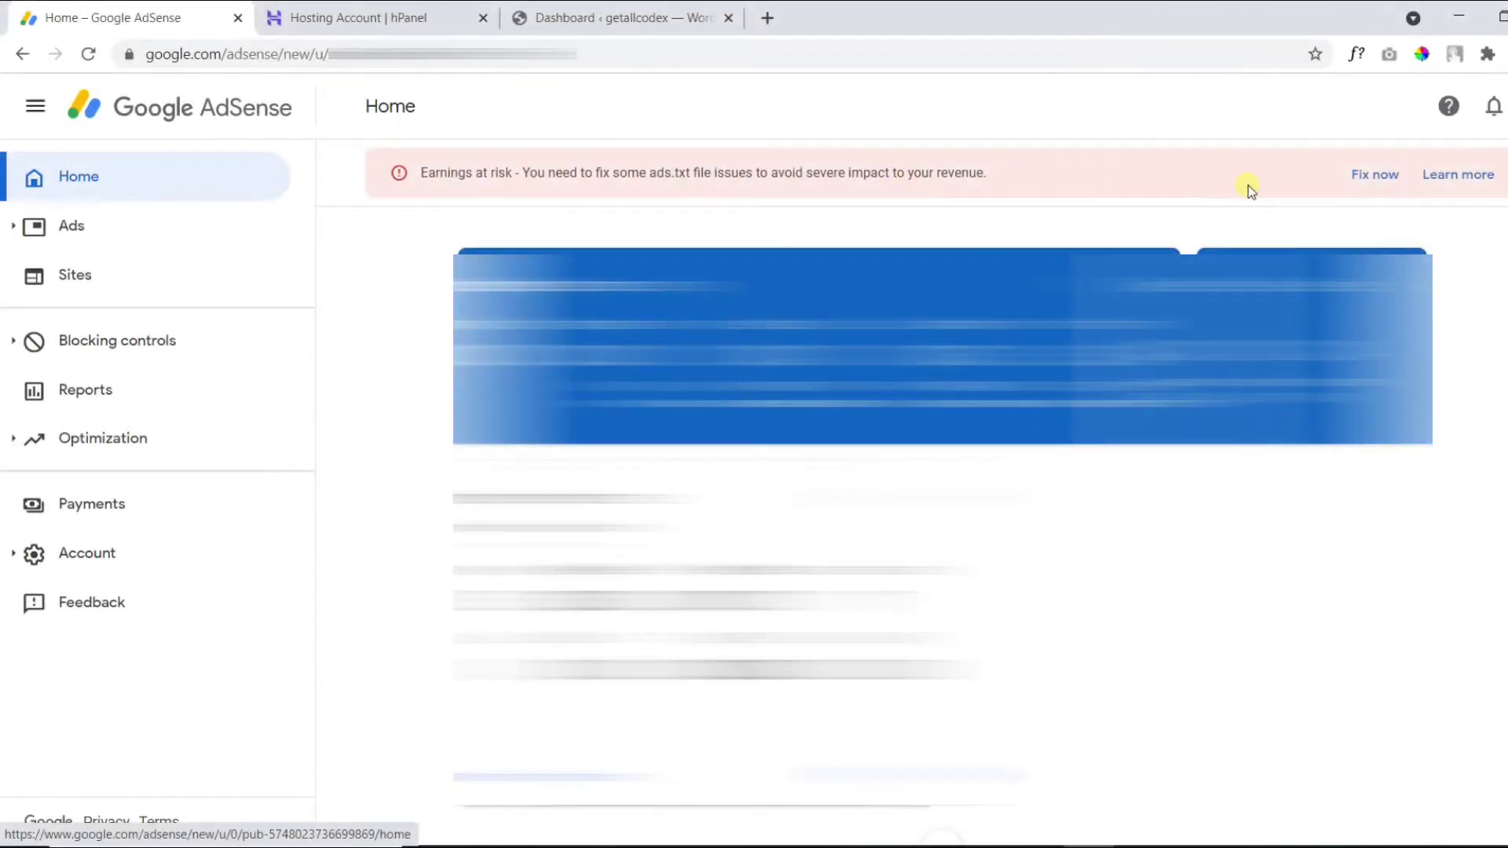
- Download the getallcodex.com ads.txt file from AdSense Sites, then switch to the Hostinger hPanel
{"action": "left_click", "coordinate": [1364, 176]}
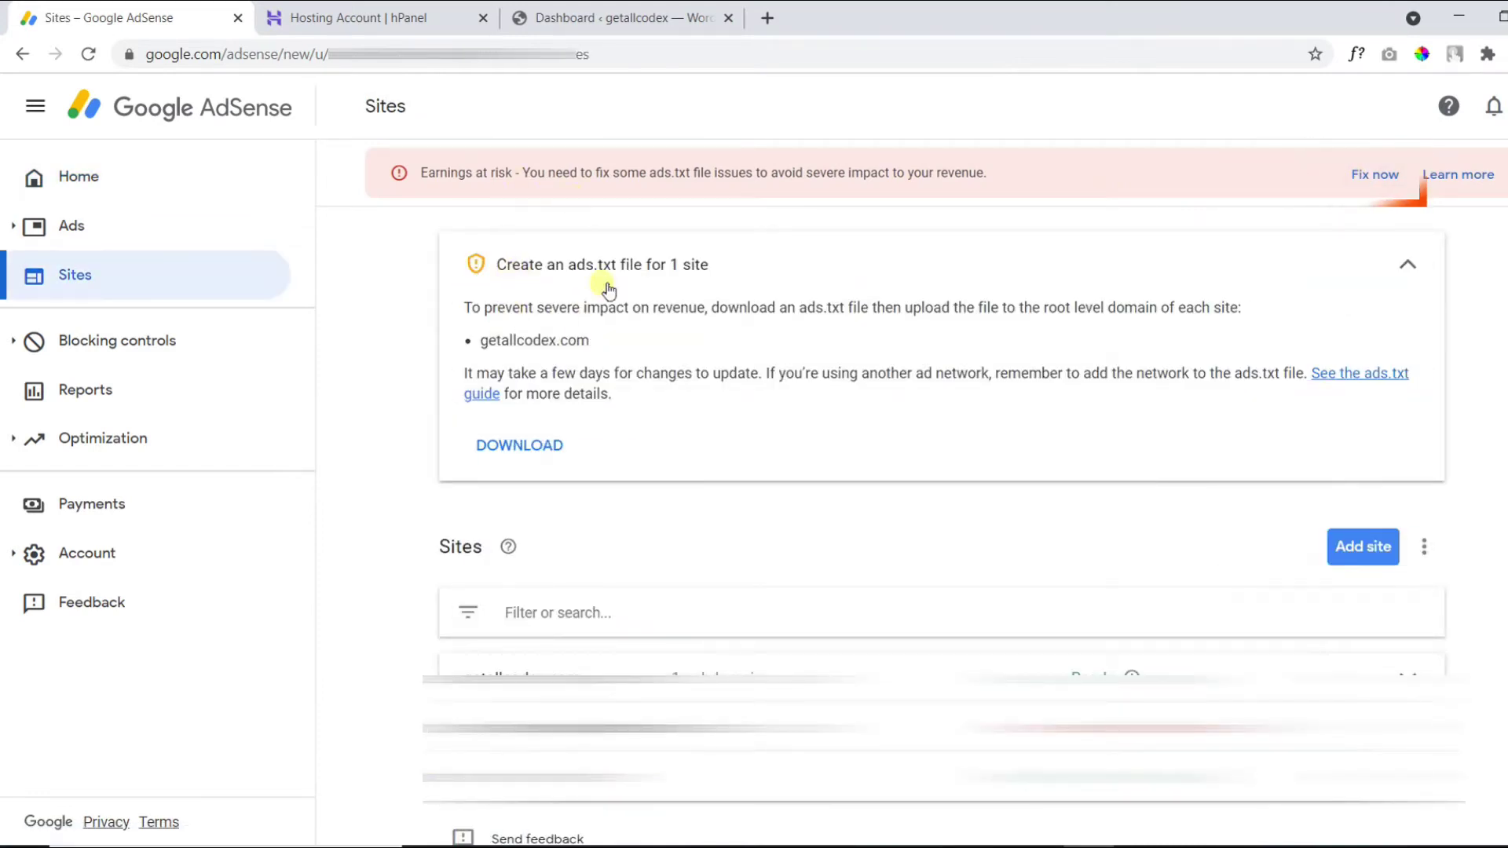
{"action": "left_click", "coordinate": [509, 454]}
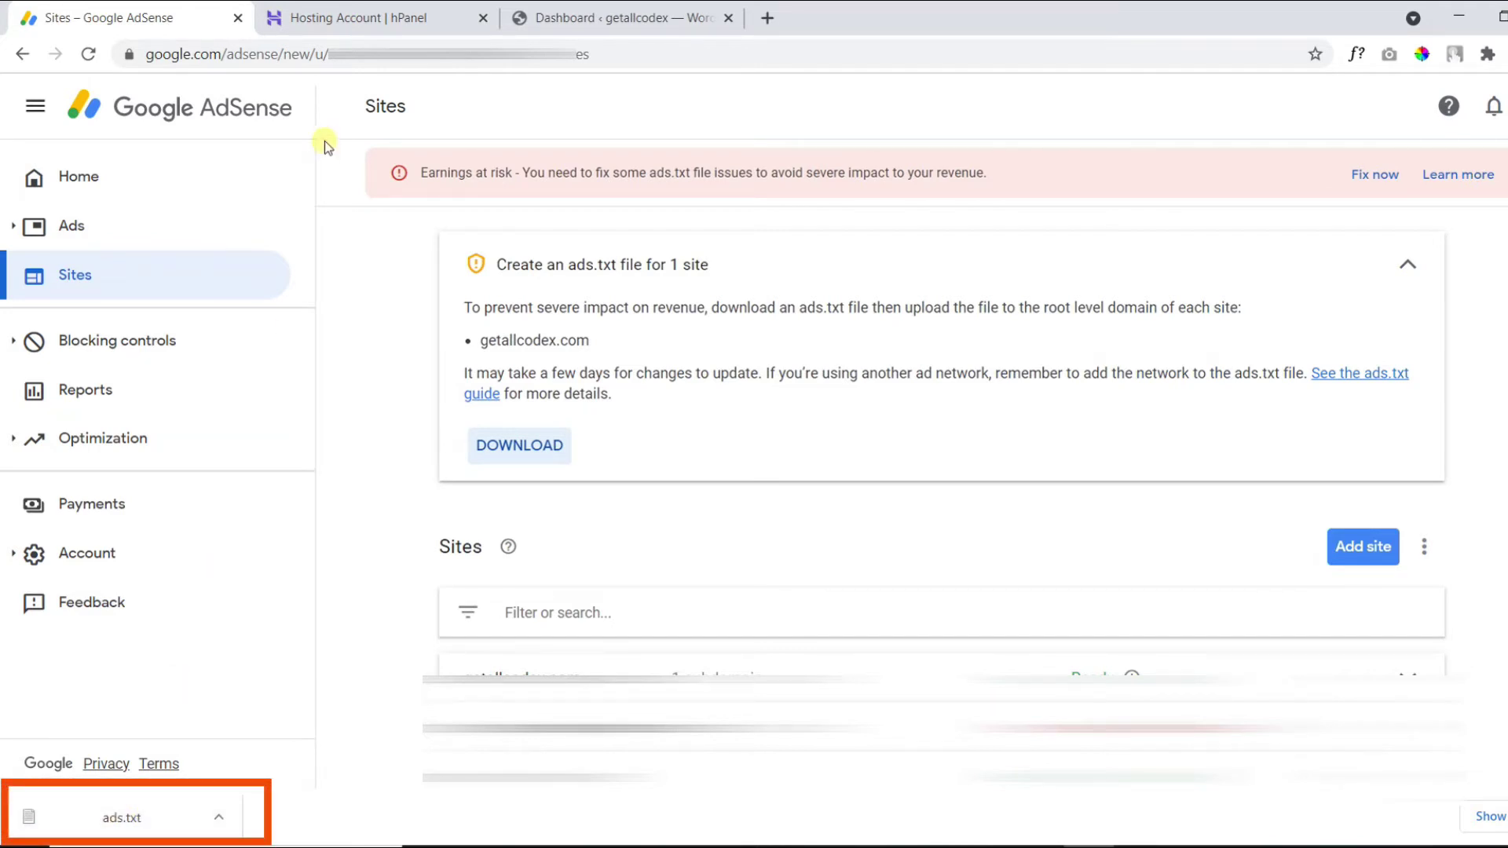
{"action": "left_click", "coordinate": [358, 17]}
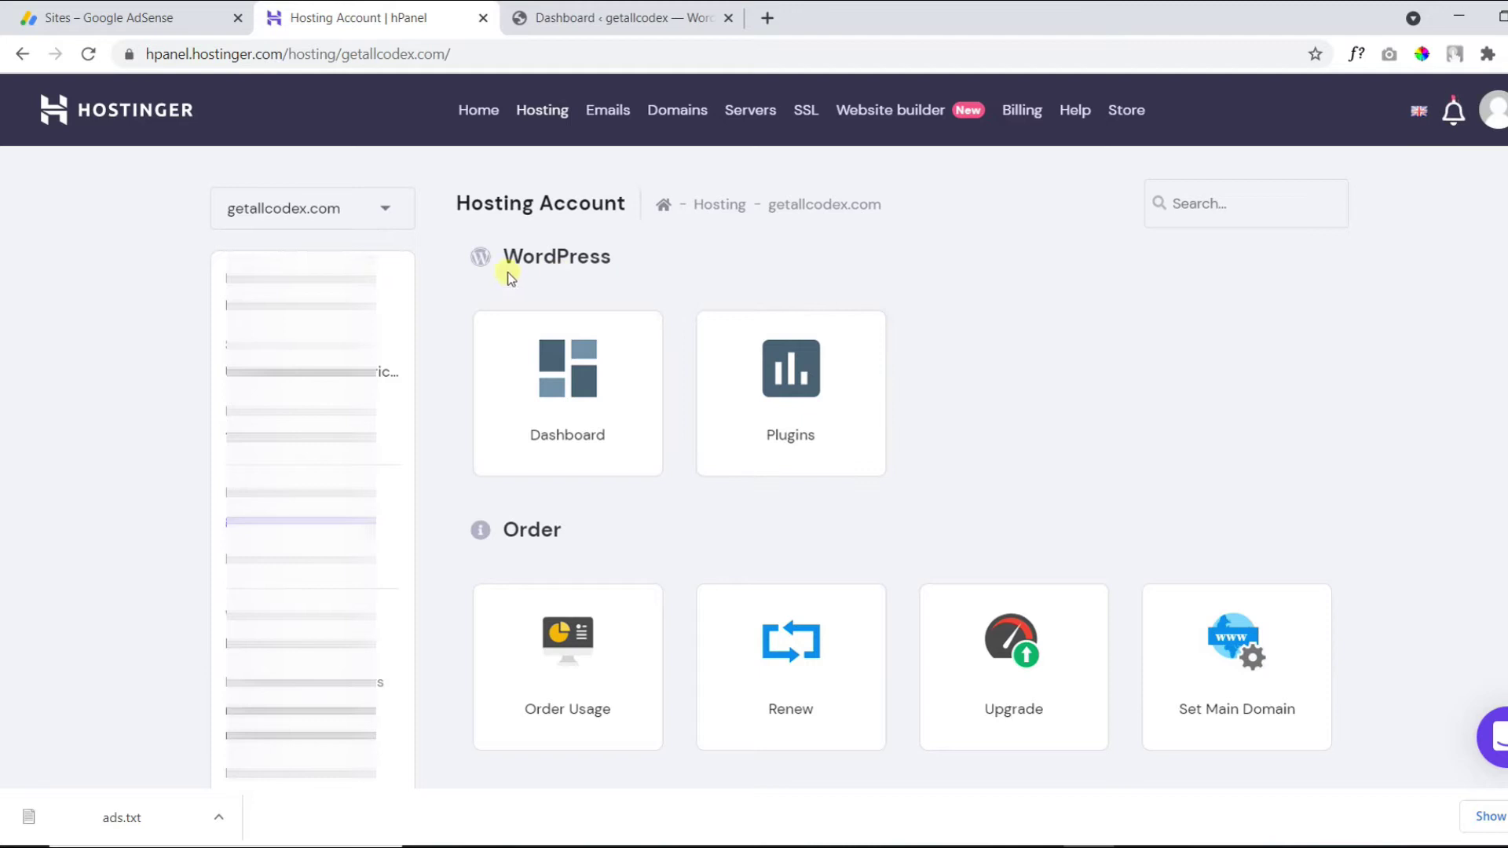
- Search hPanel for 'fil' and launch File Manager for getallcodex.com
{"action": "left_click", "coordinate": [379, 217]}
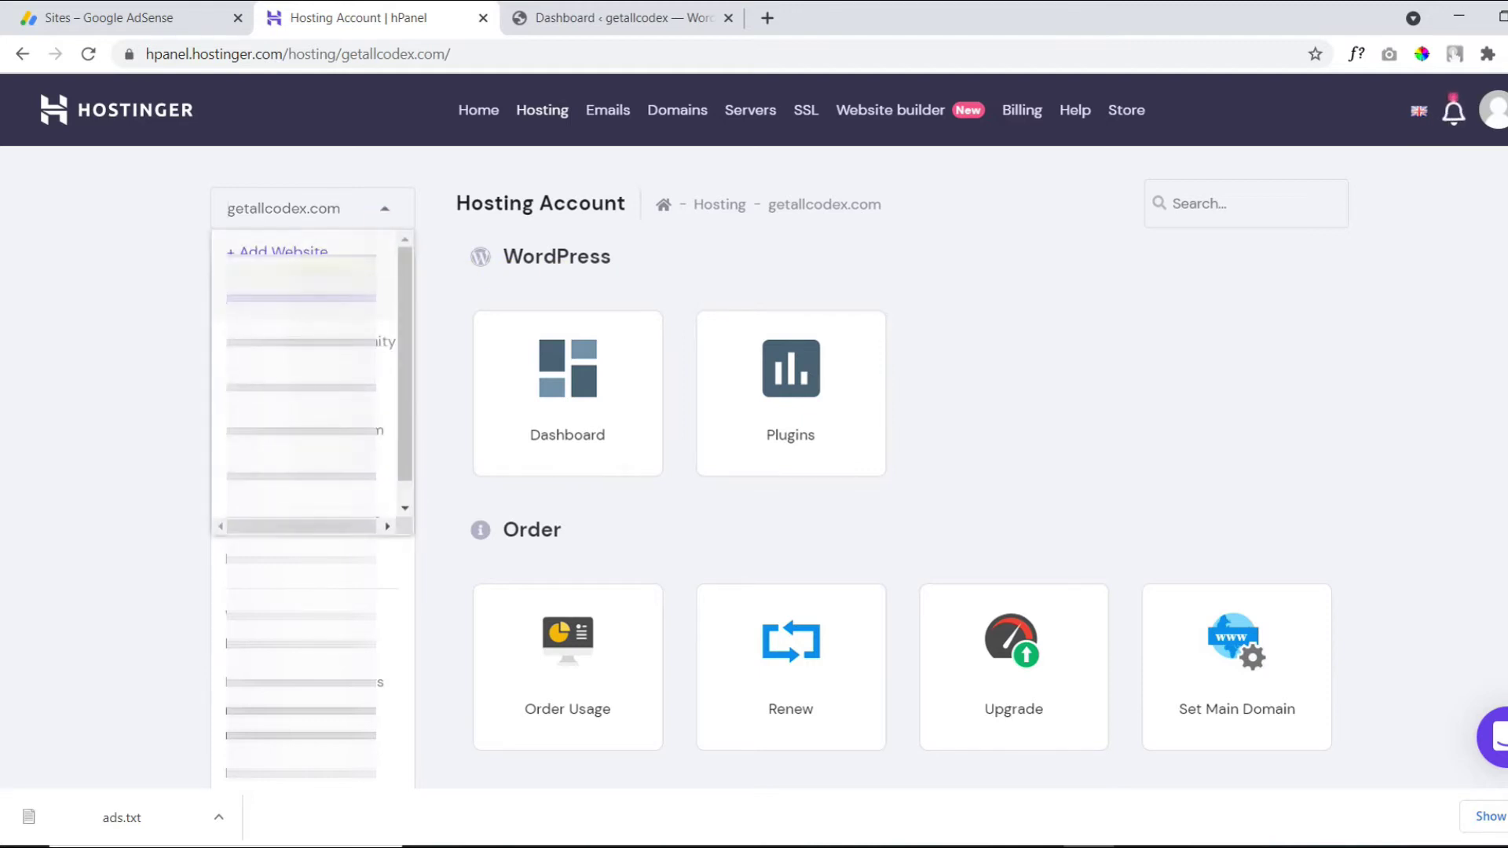
{"action": "left_click", "coordinate": [92, 261]}
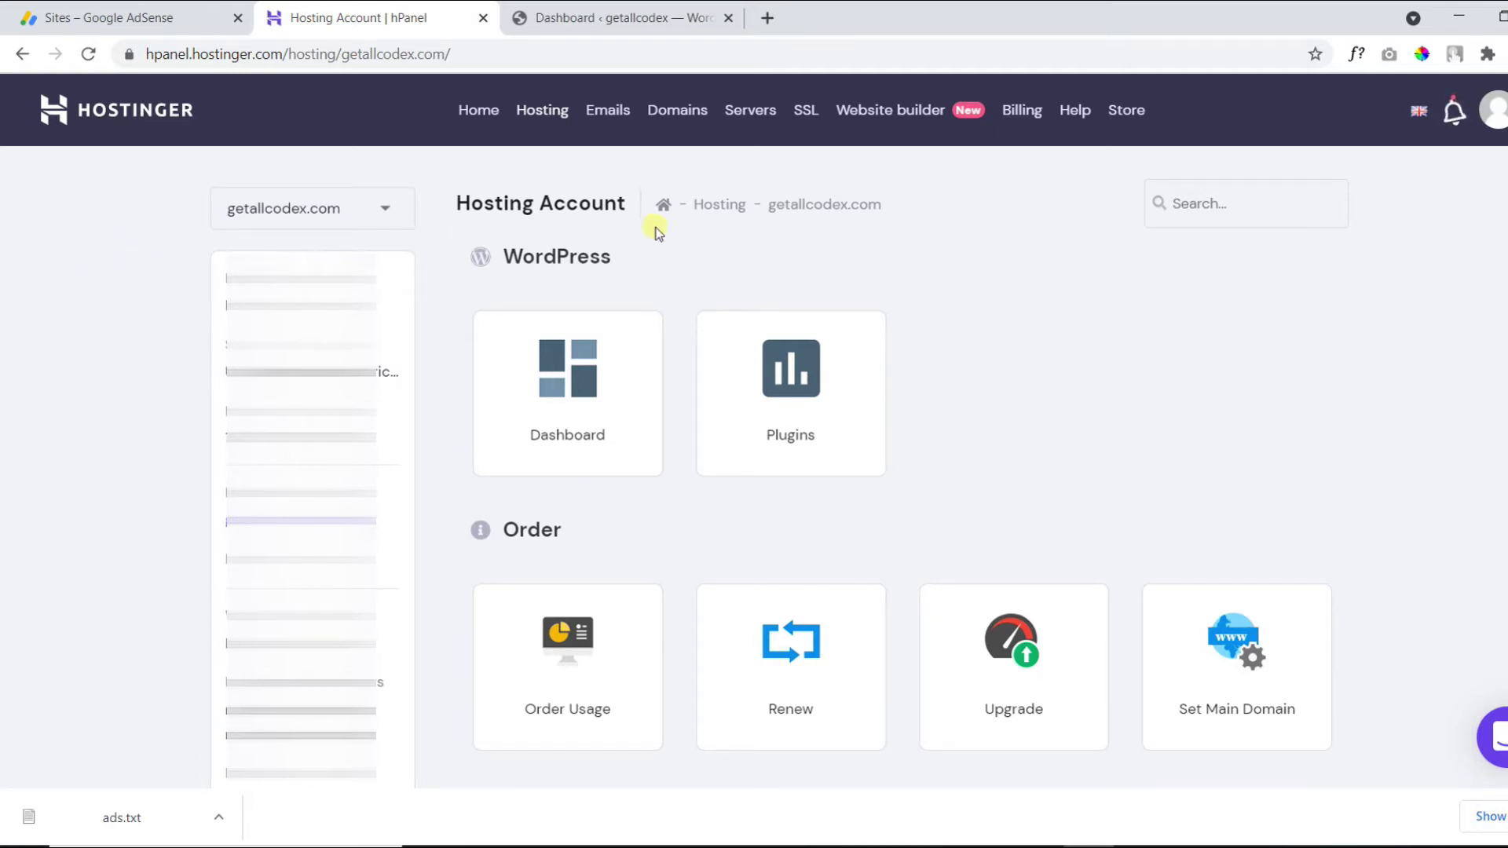
{"action": "left_click", "coordinate": [1232, 219]}
{"action": "type", "text": "filr"}
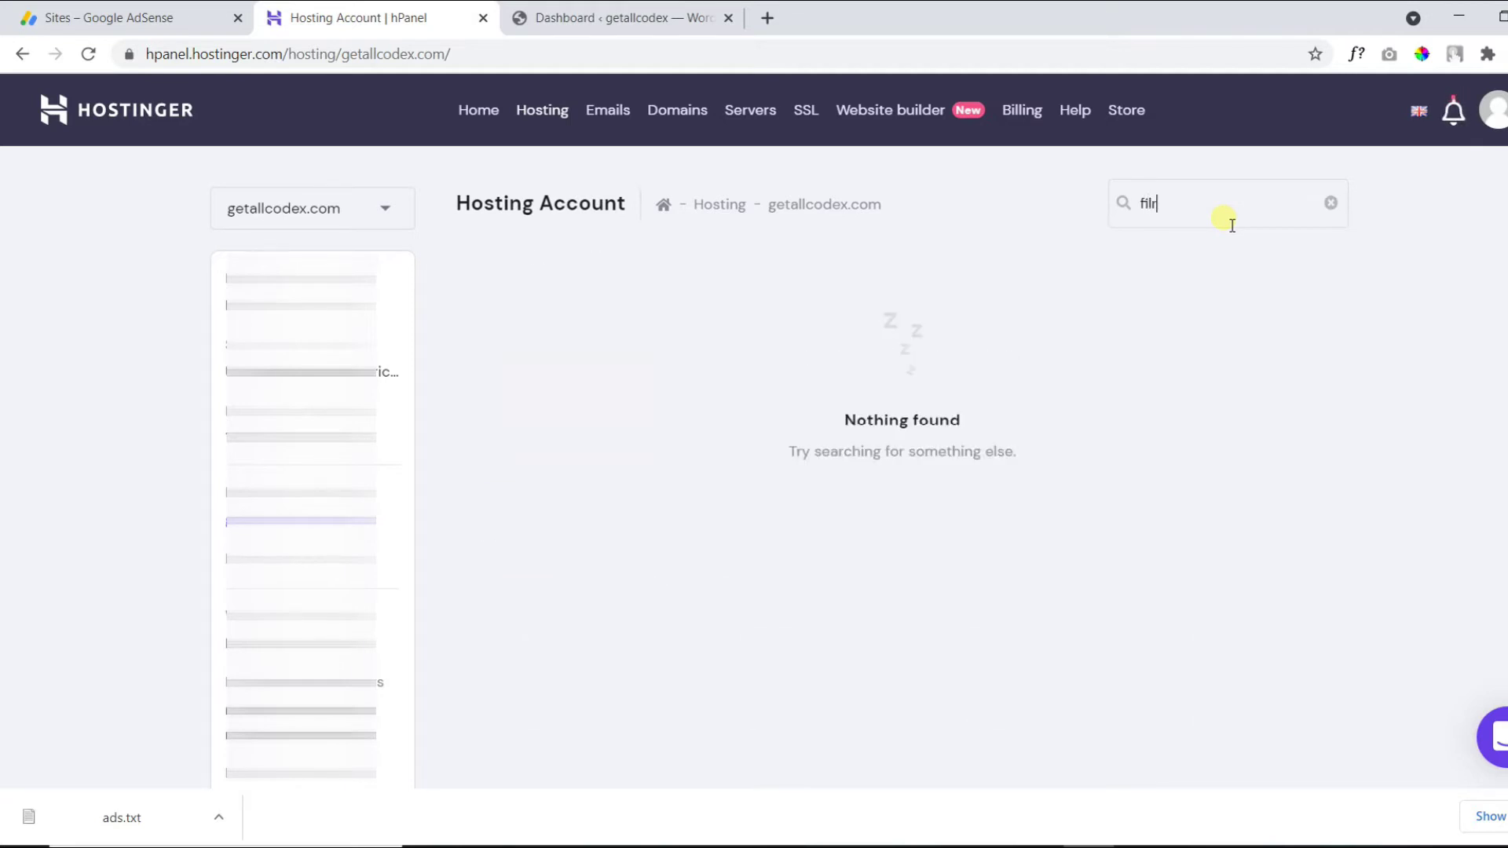
{"action": "key", "text": "BackSpace"}
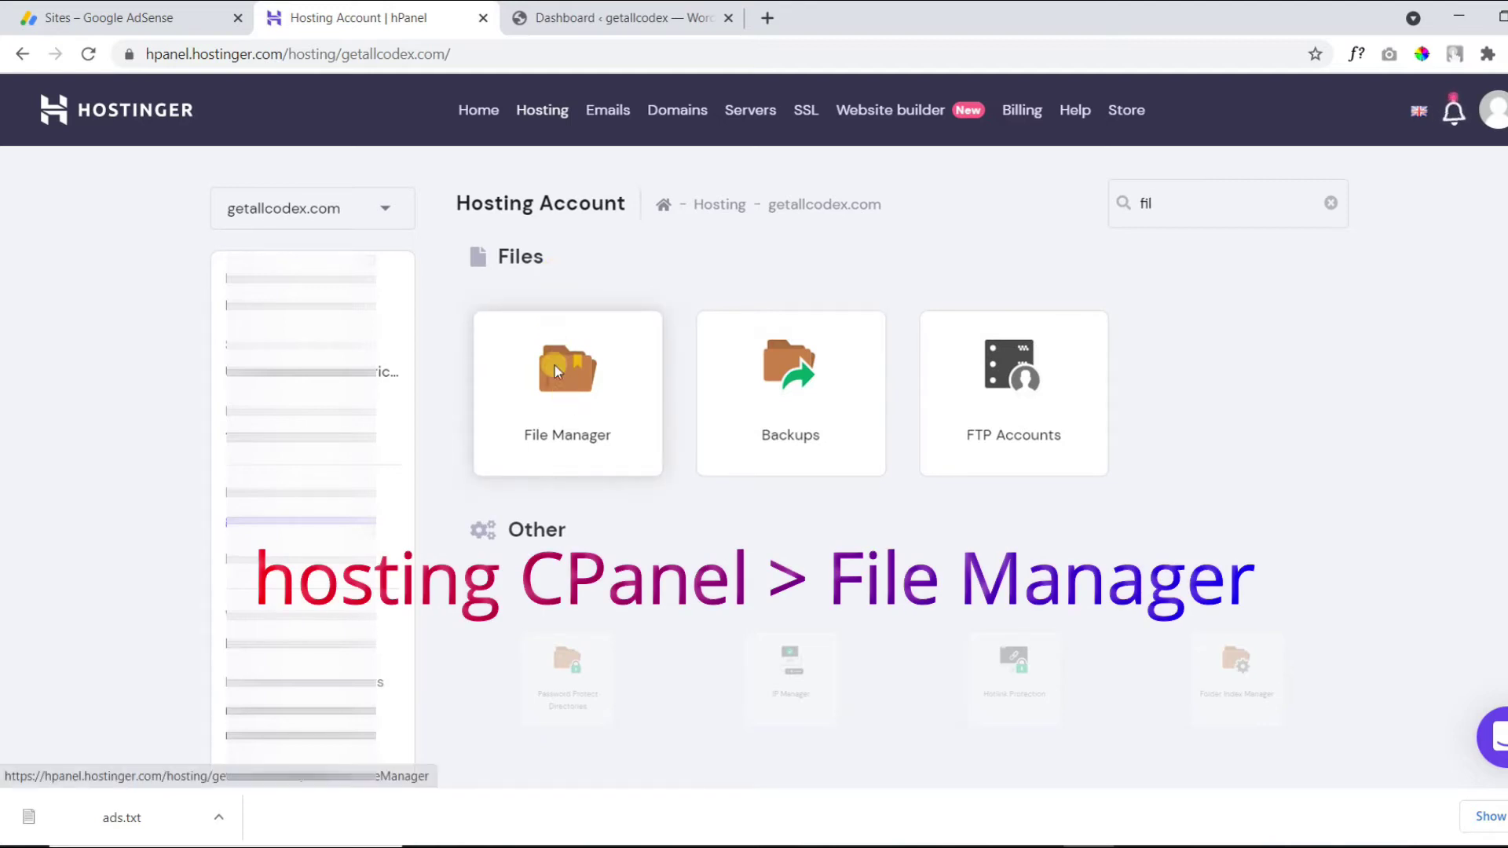
{"action": "left_click", "coordinate": [567, 413]}
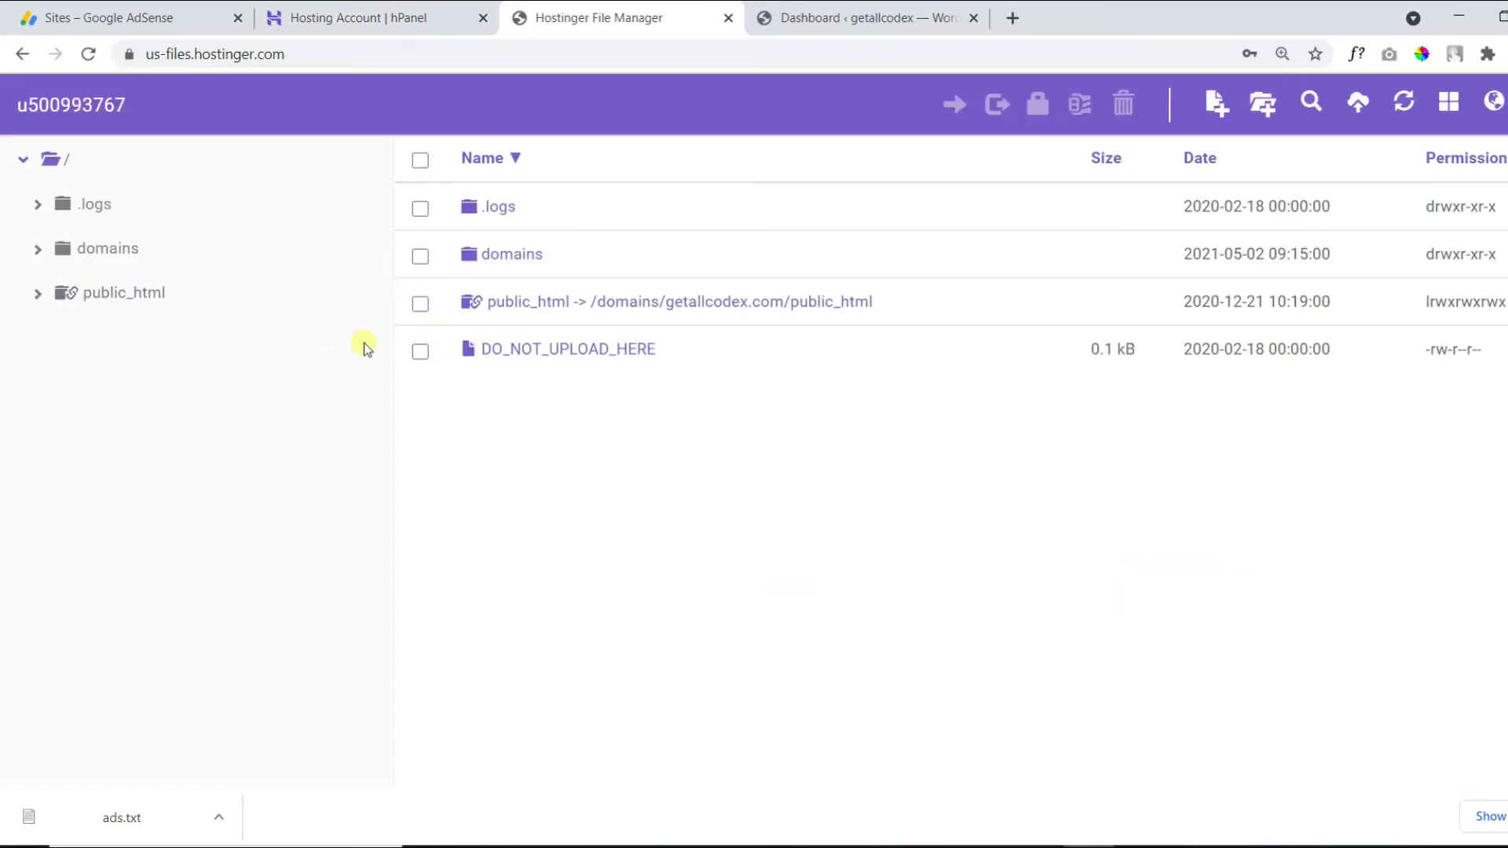
- Drag the downloaded ads.txt into getallcodex.com's public_html folder and upload it
{"action": "left_click", "coordinate": [149, 301]}
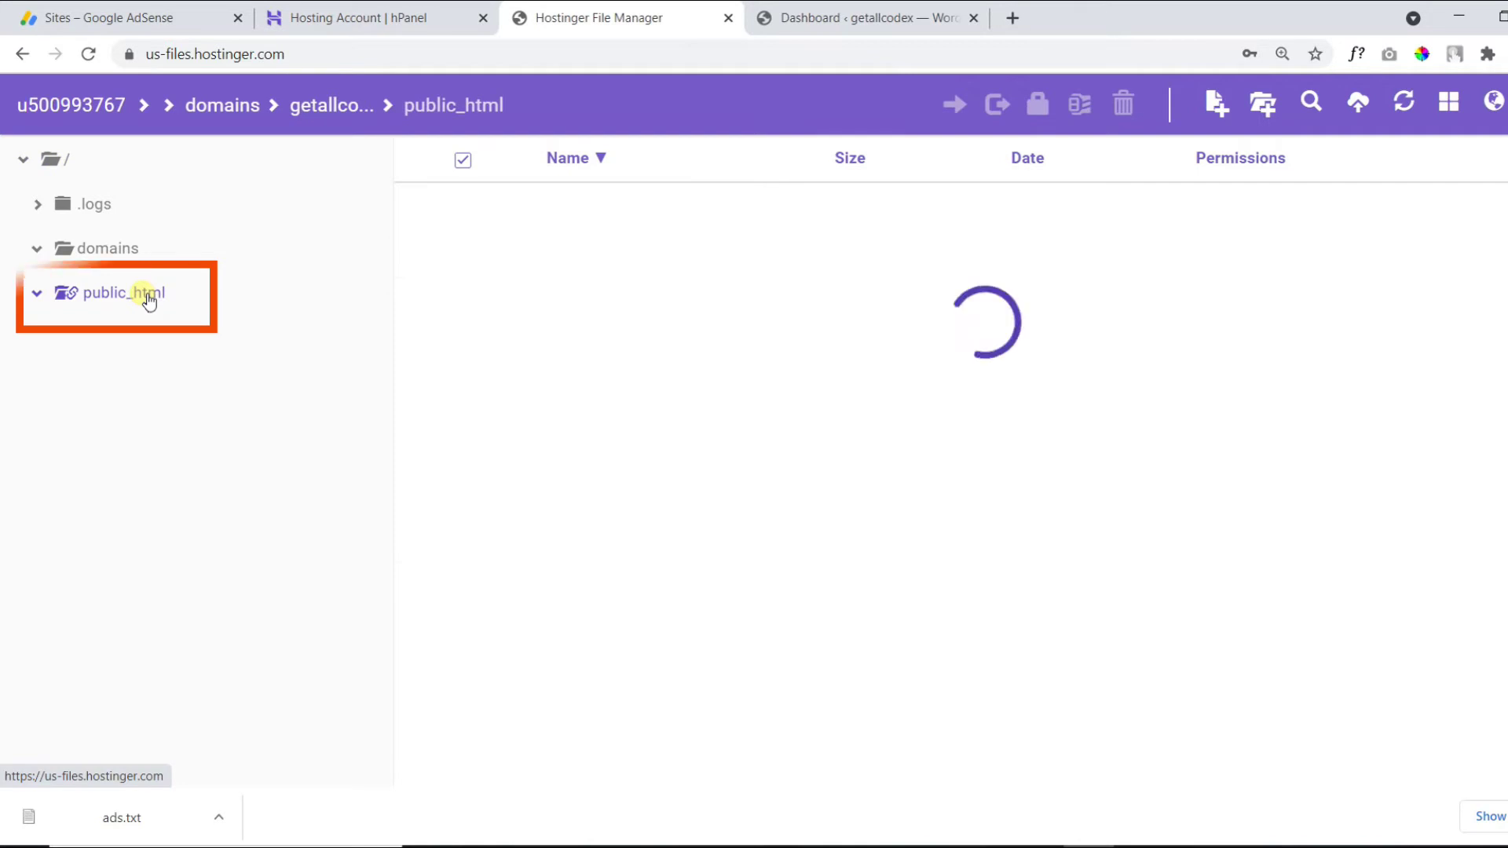
{"action": "scroll", "coordinate": [525, 731], "scroll_direction": "down", "scroll_amount": 2}
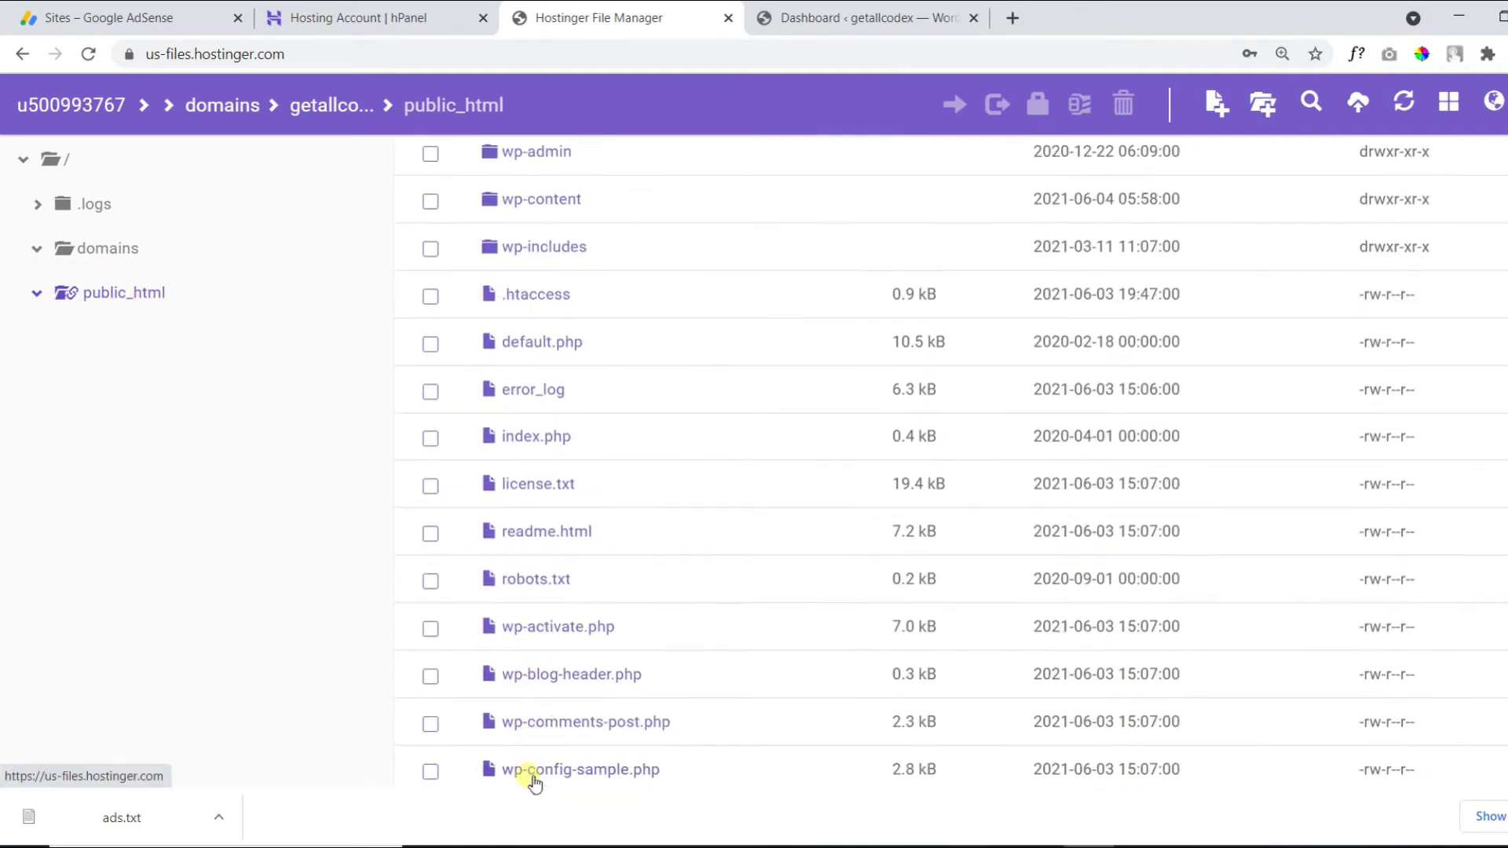
{"action": "scroll", "coordinate": [537, 755], "scroll_direction": "up", "scroll_amount": 2}
{"action": "scroll", "coordinate": [542, 588], "scroll_direction": "down", "scroll_amount": 5}
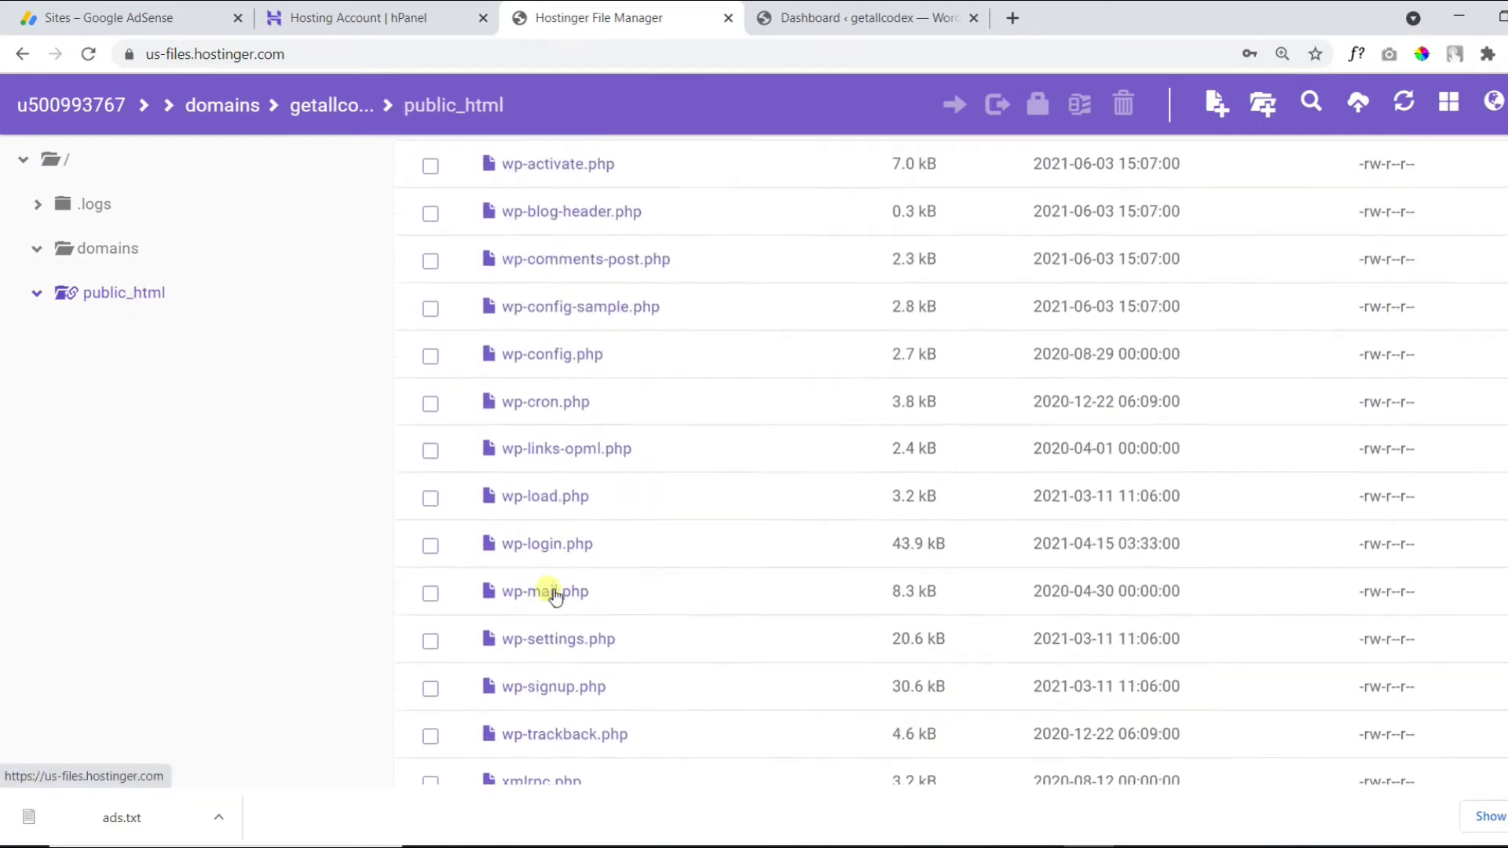
{"action": "scroll", "coordinate": [549, 590], "scroll_direction": "up", "scroll_amount": 4}
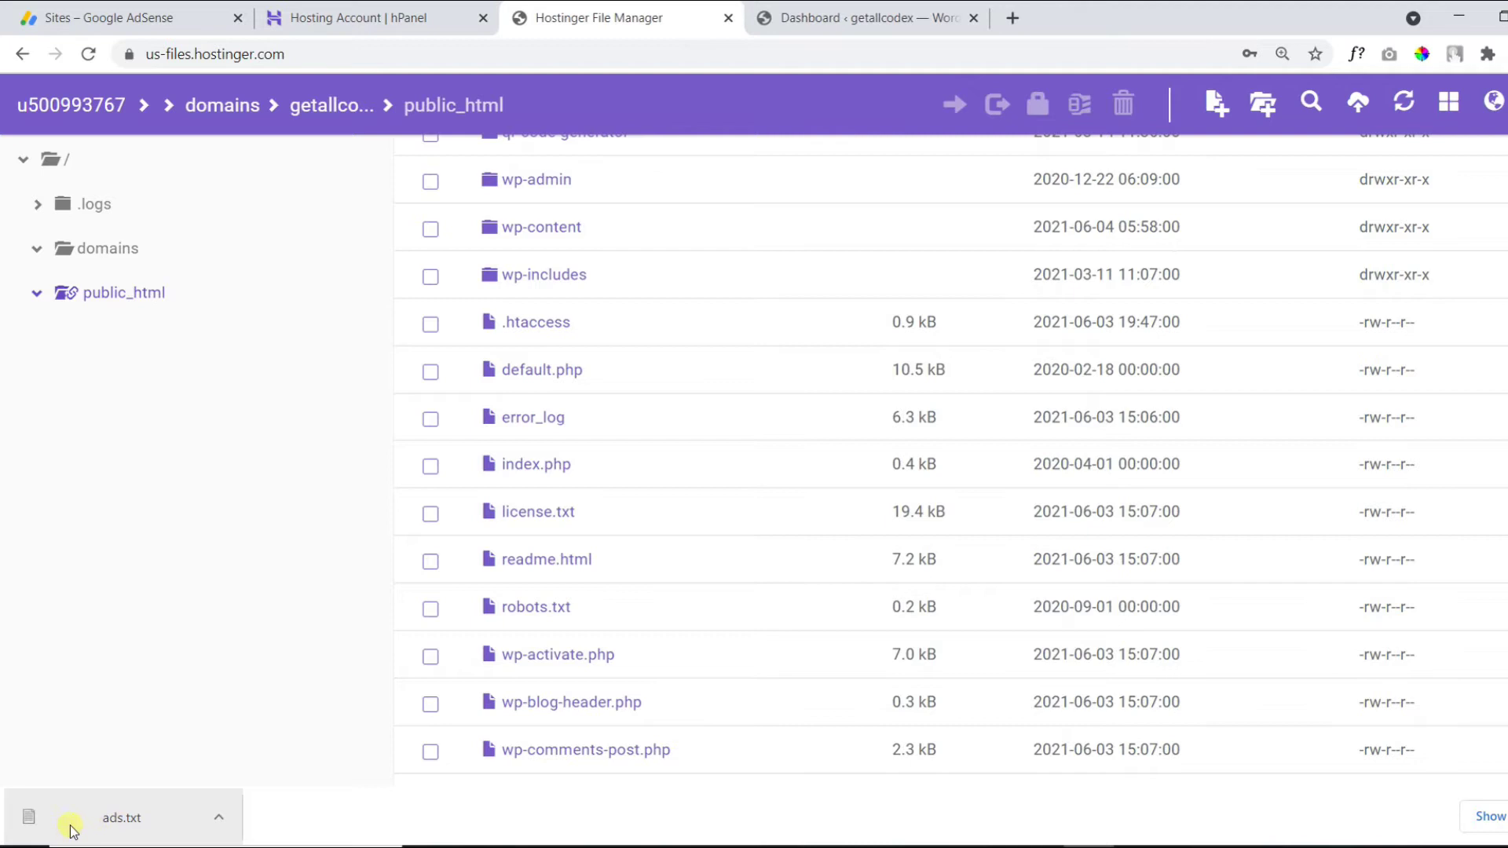
{"action": "left_click_drag", "start_coordinate": [71, 830], "coordinate": [685, 624]}
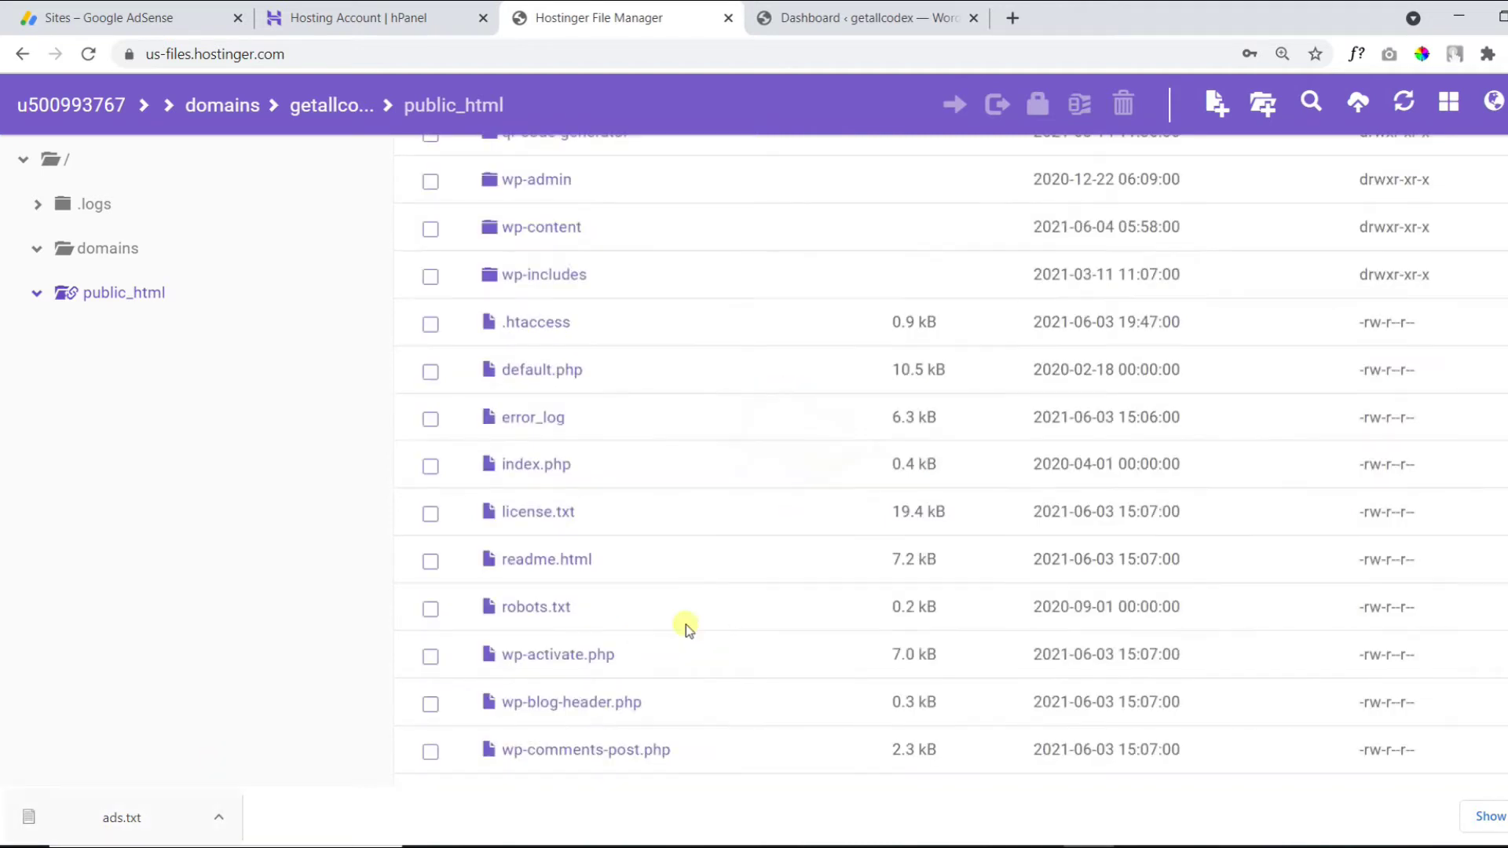
{"action": "left_click", "coordinate": [1062, 474]}
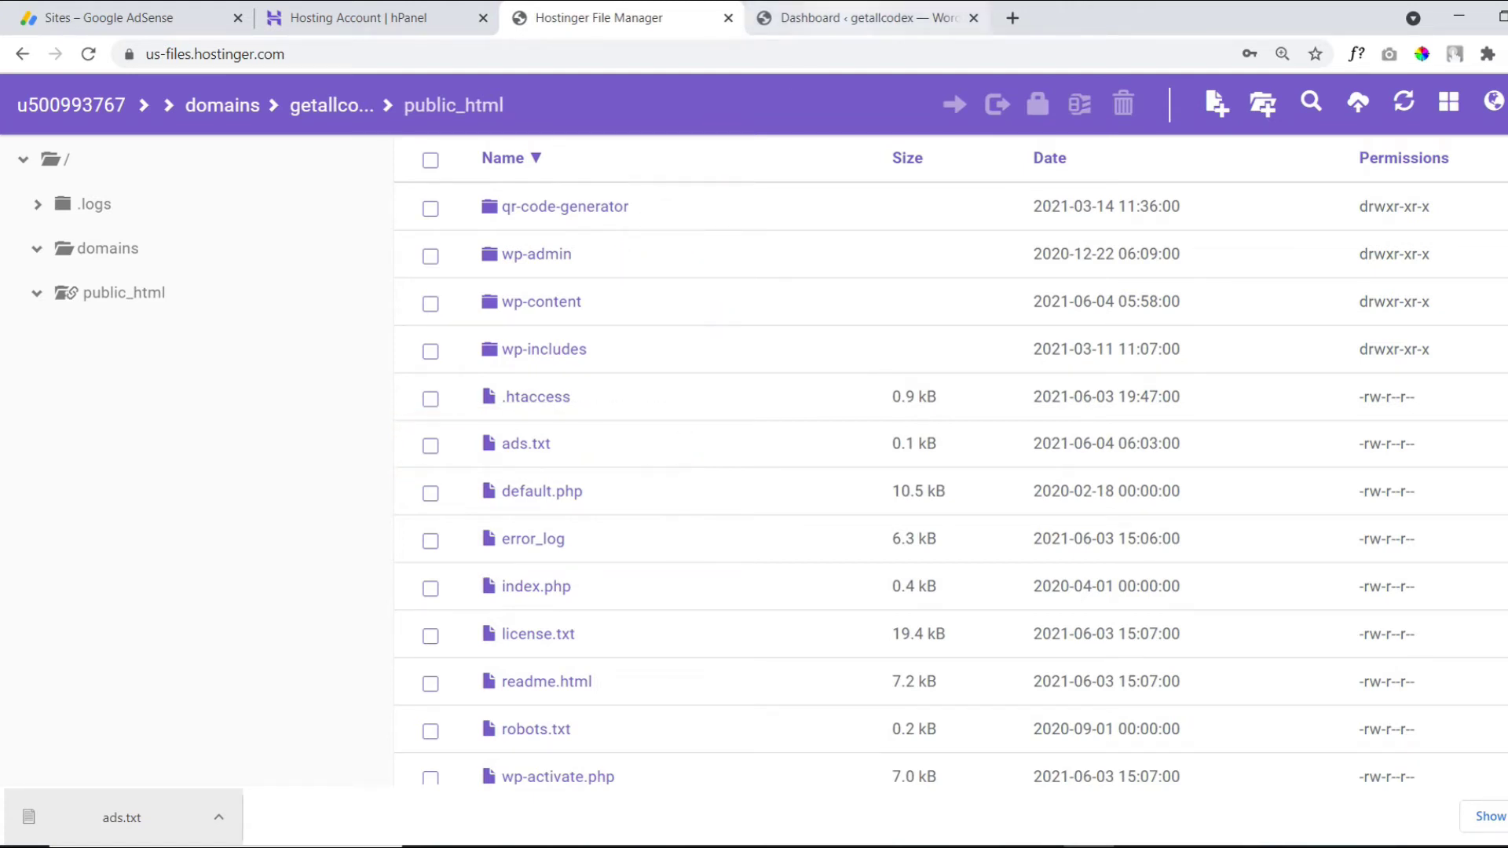
- Load getallcodex.com/ads.txt in Chrome and confirm the google.com publisher line appears
{"action": "left_click", "coordinate": [861, 18]}
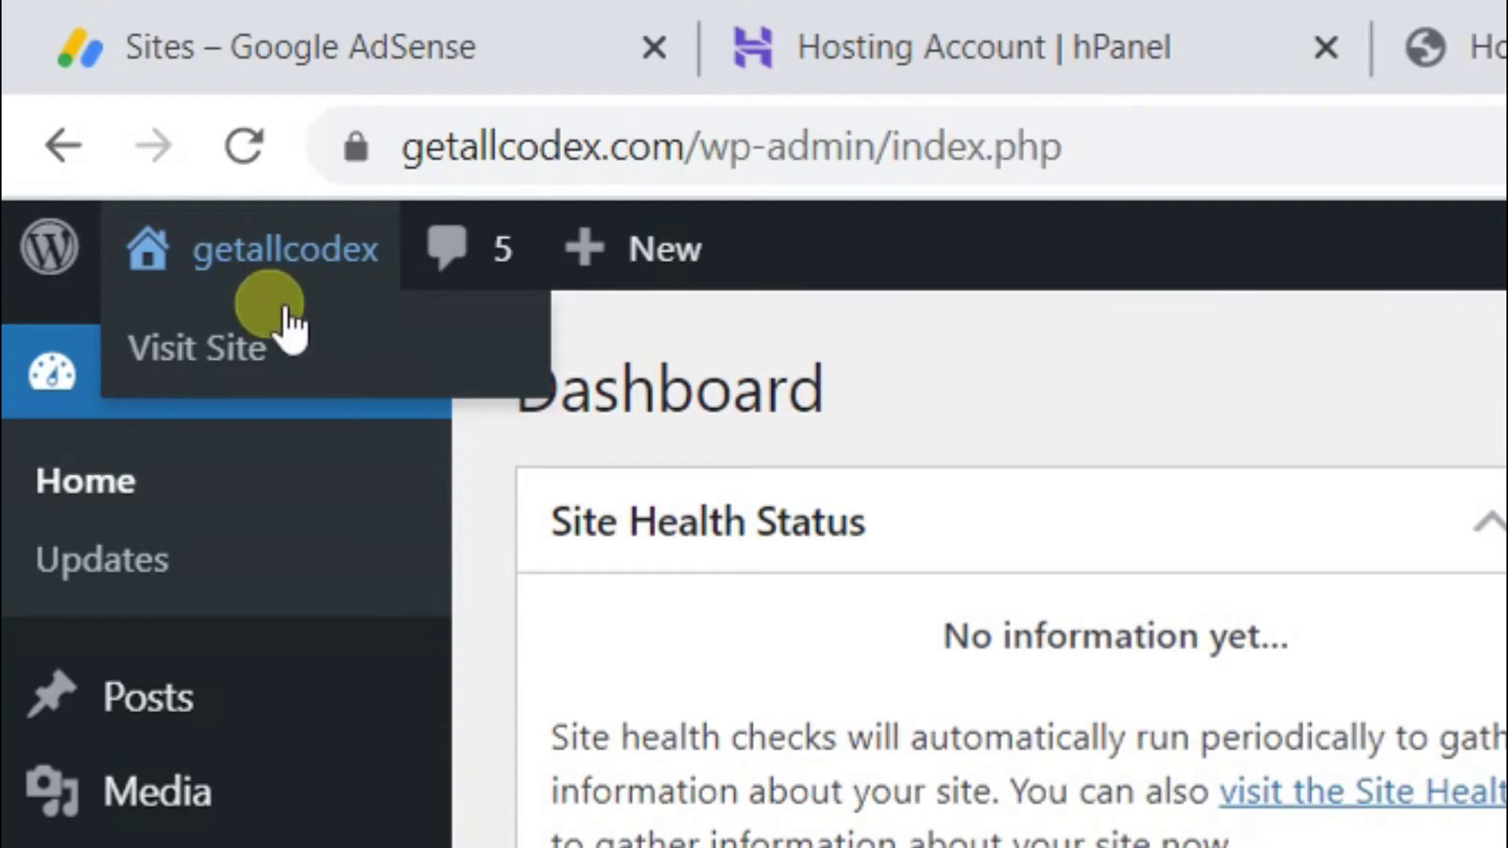
{"action": "right_click", "coordinate": [97, 124]}
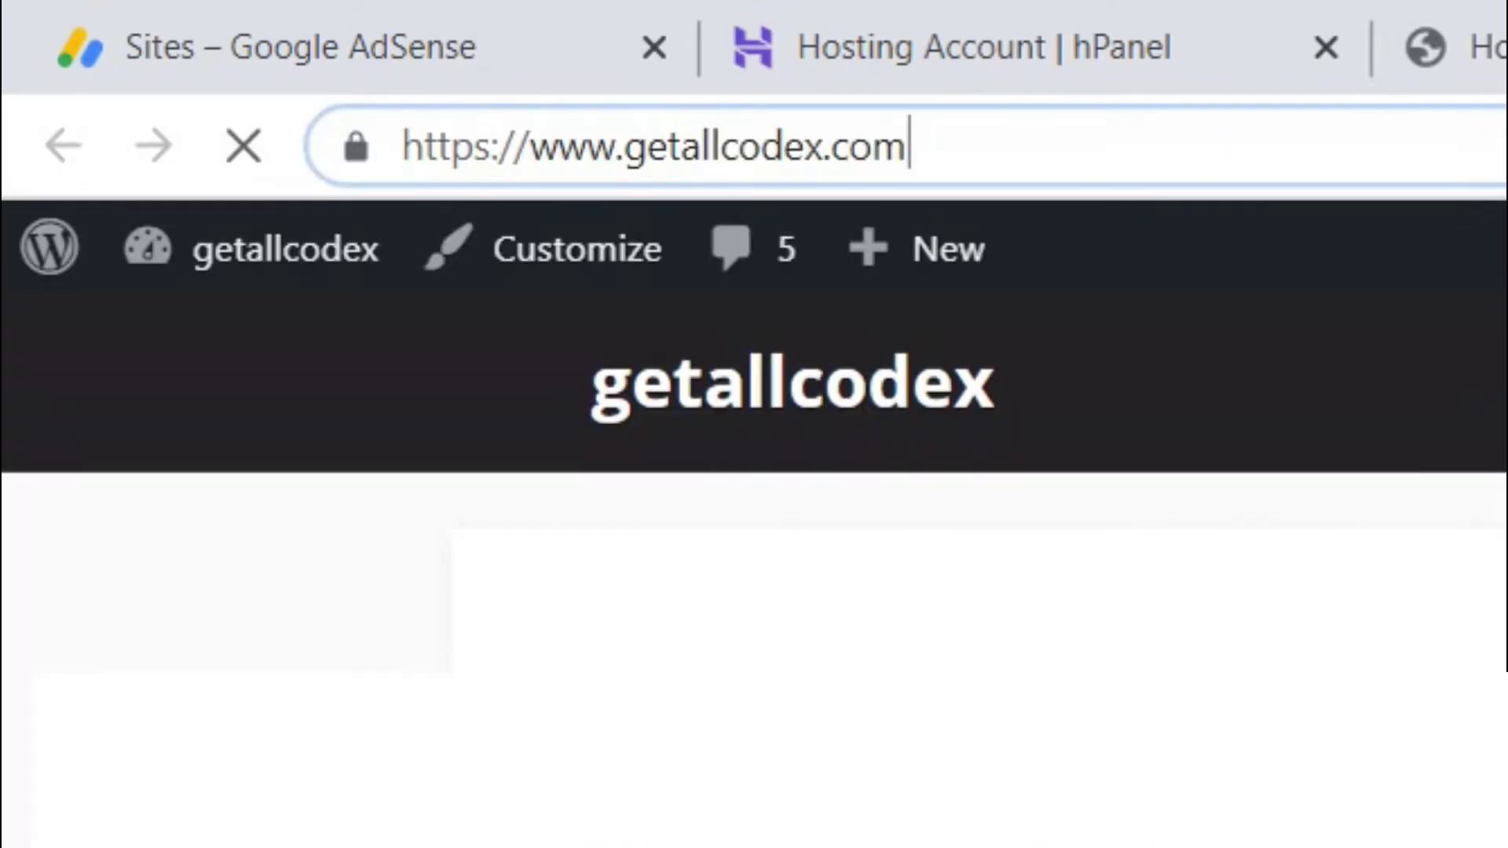
{"action": "type", "text": "/"}
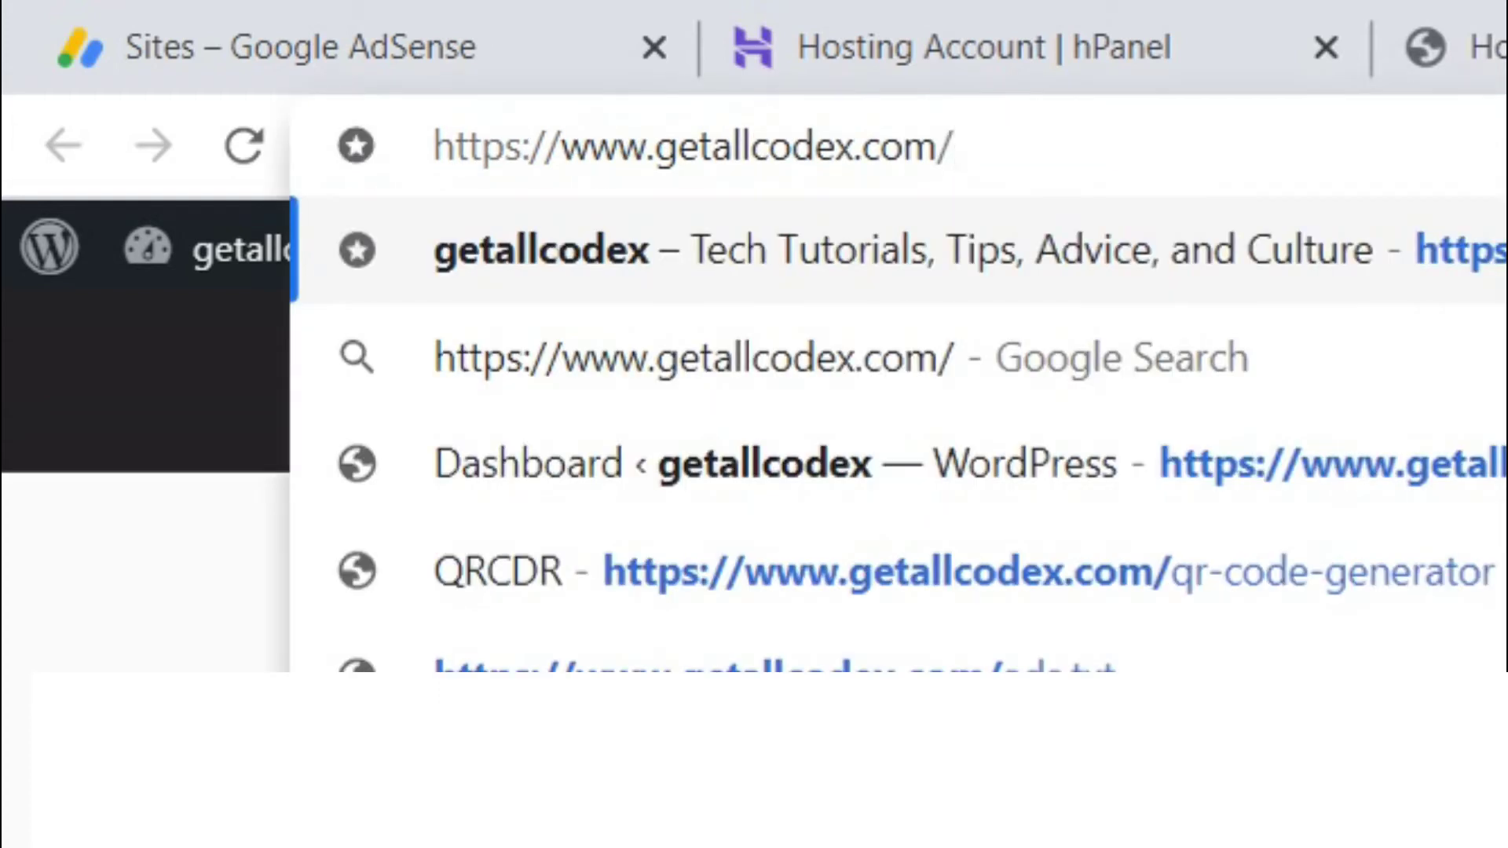
{"action": "type", "text": "ads"}
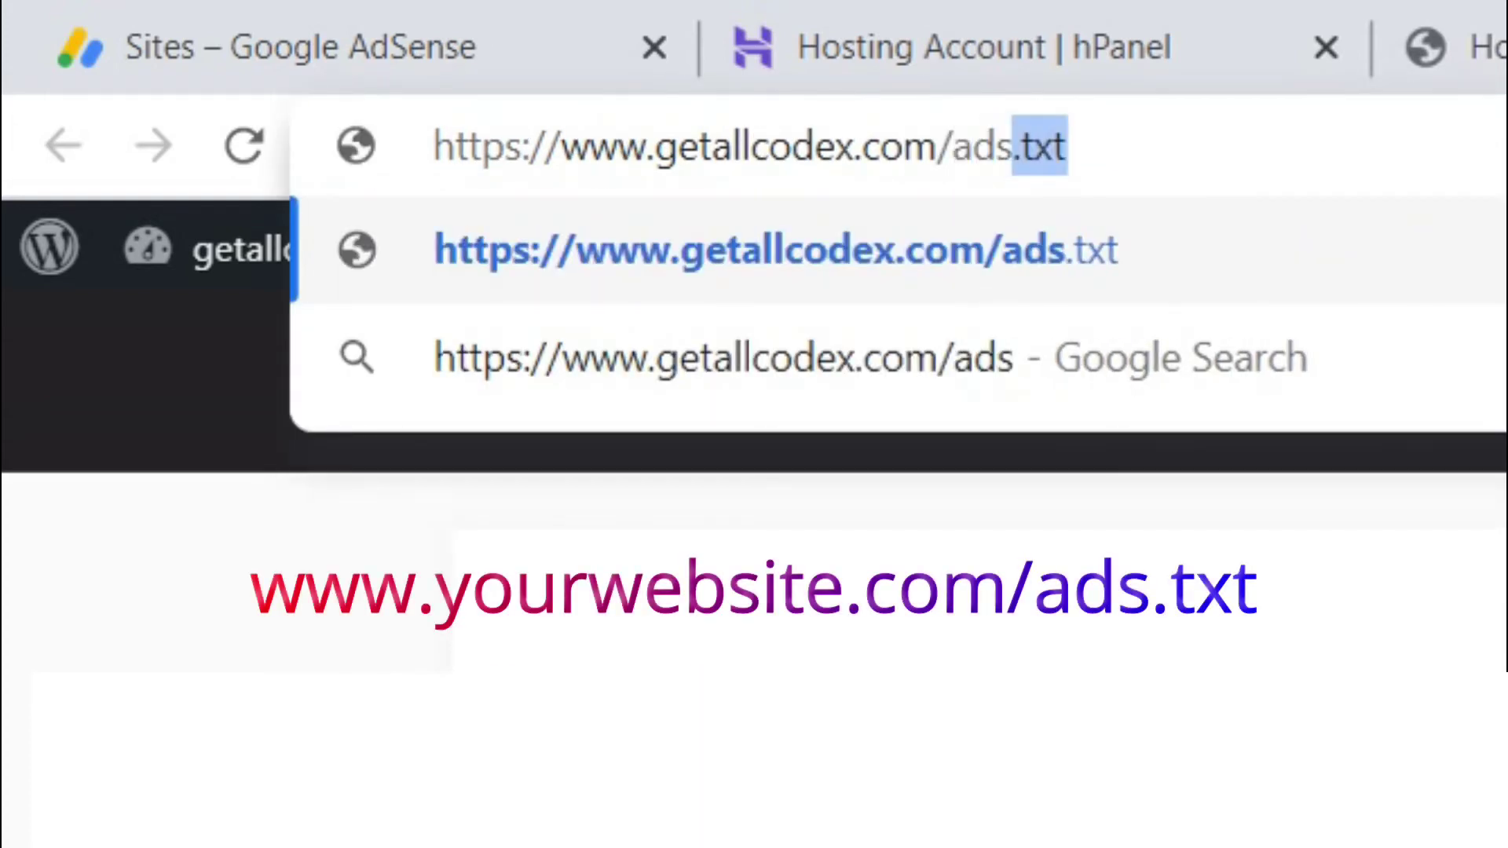
{"action": "type", "text": ".txt"}
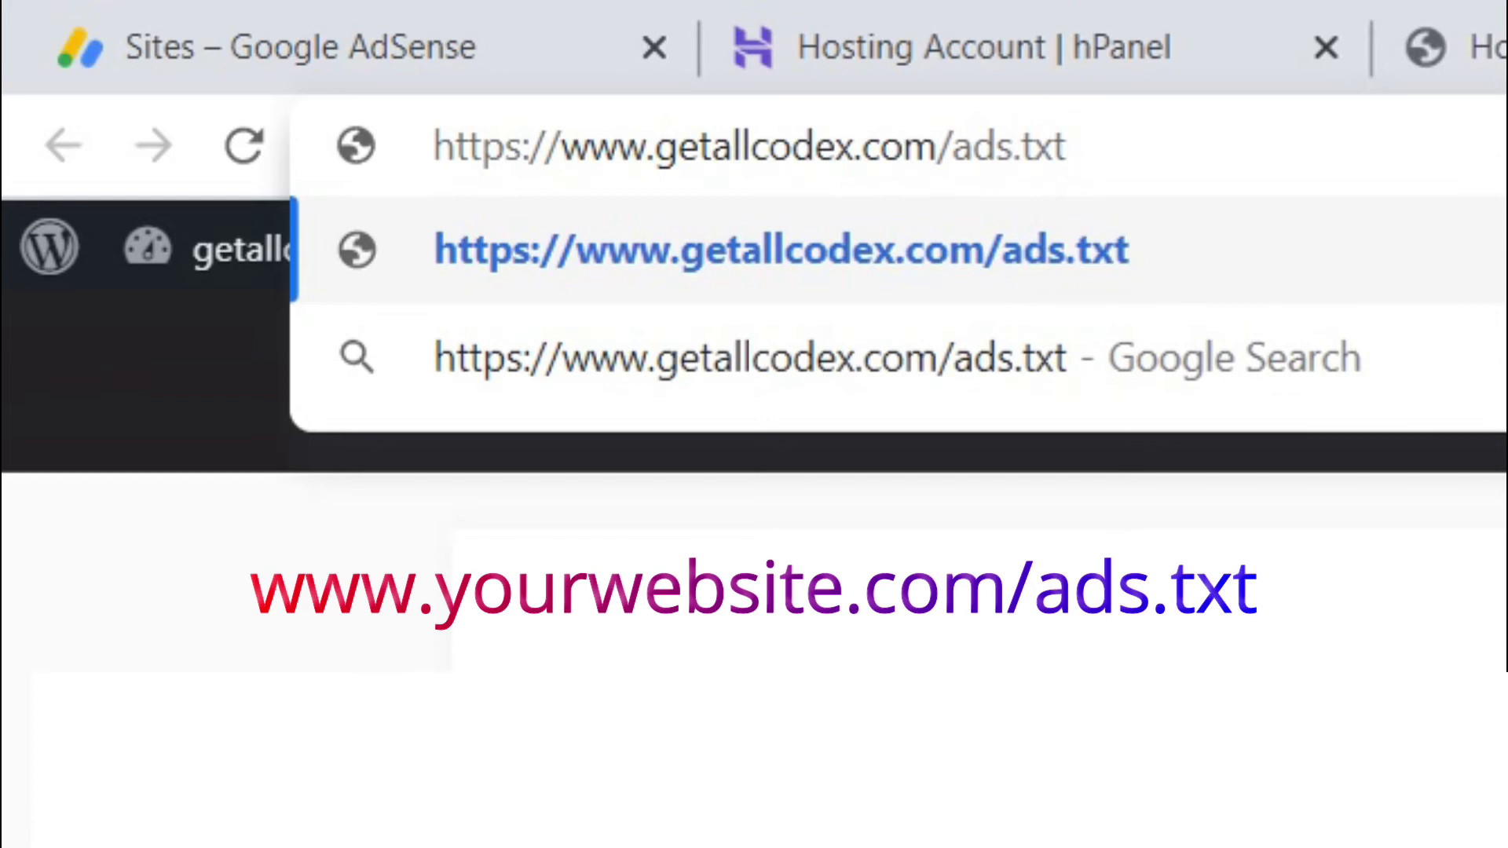
{"action": "key", "text": "Return"}
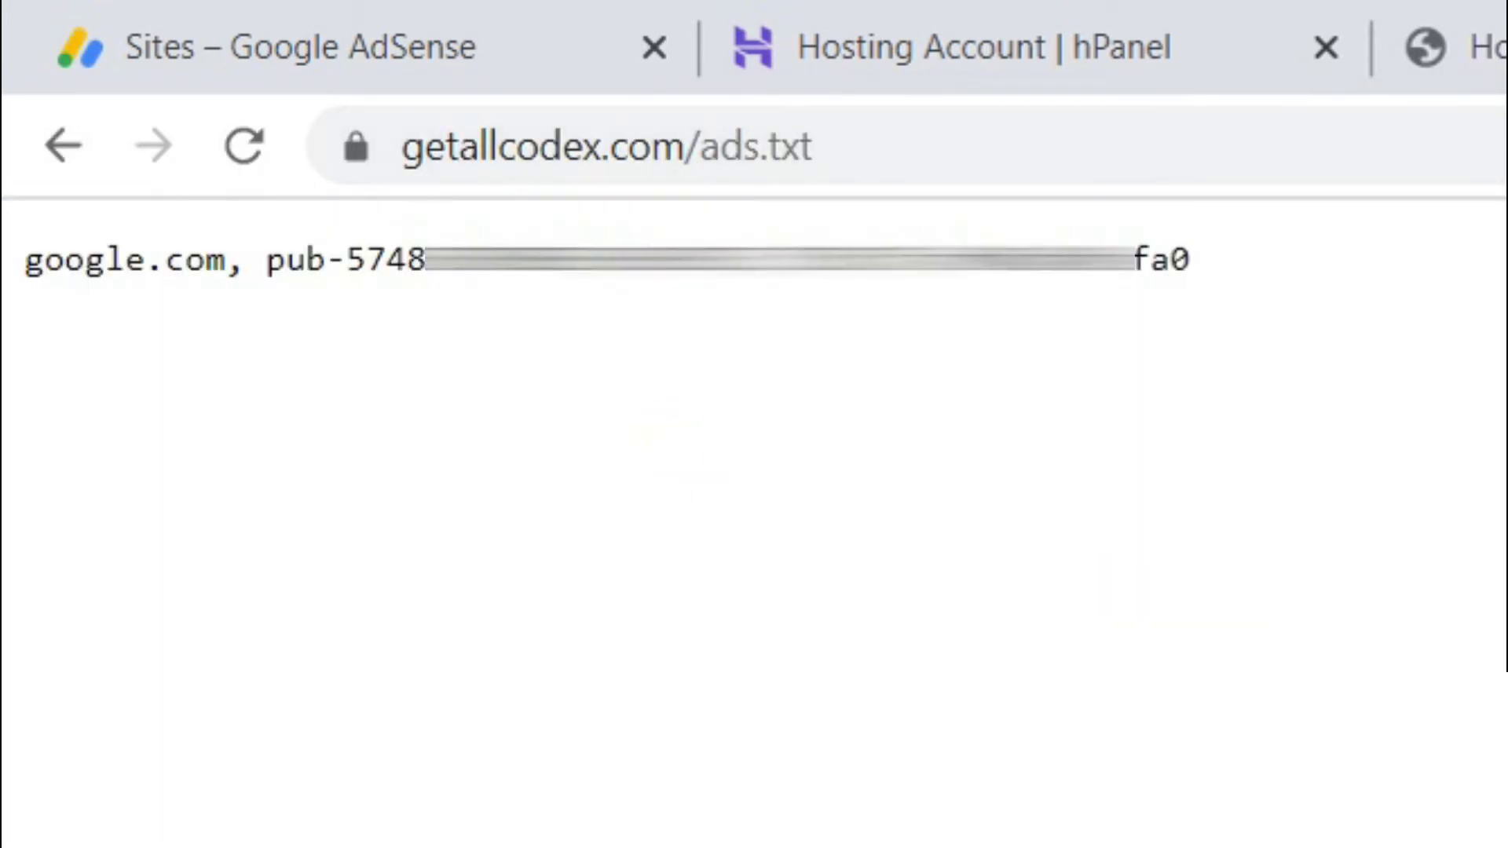
{"action": "left_click_drag", "start_coordinate": [21, 262], "coordinate": [1249, 256]}
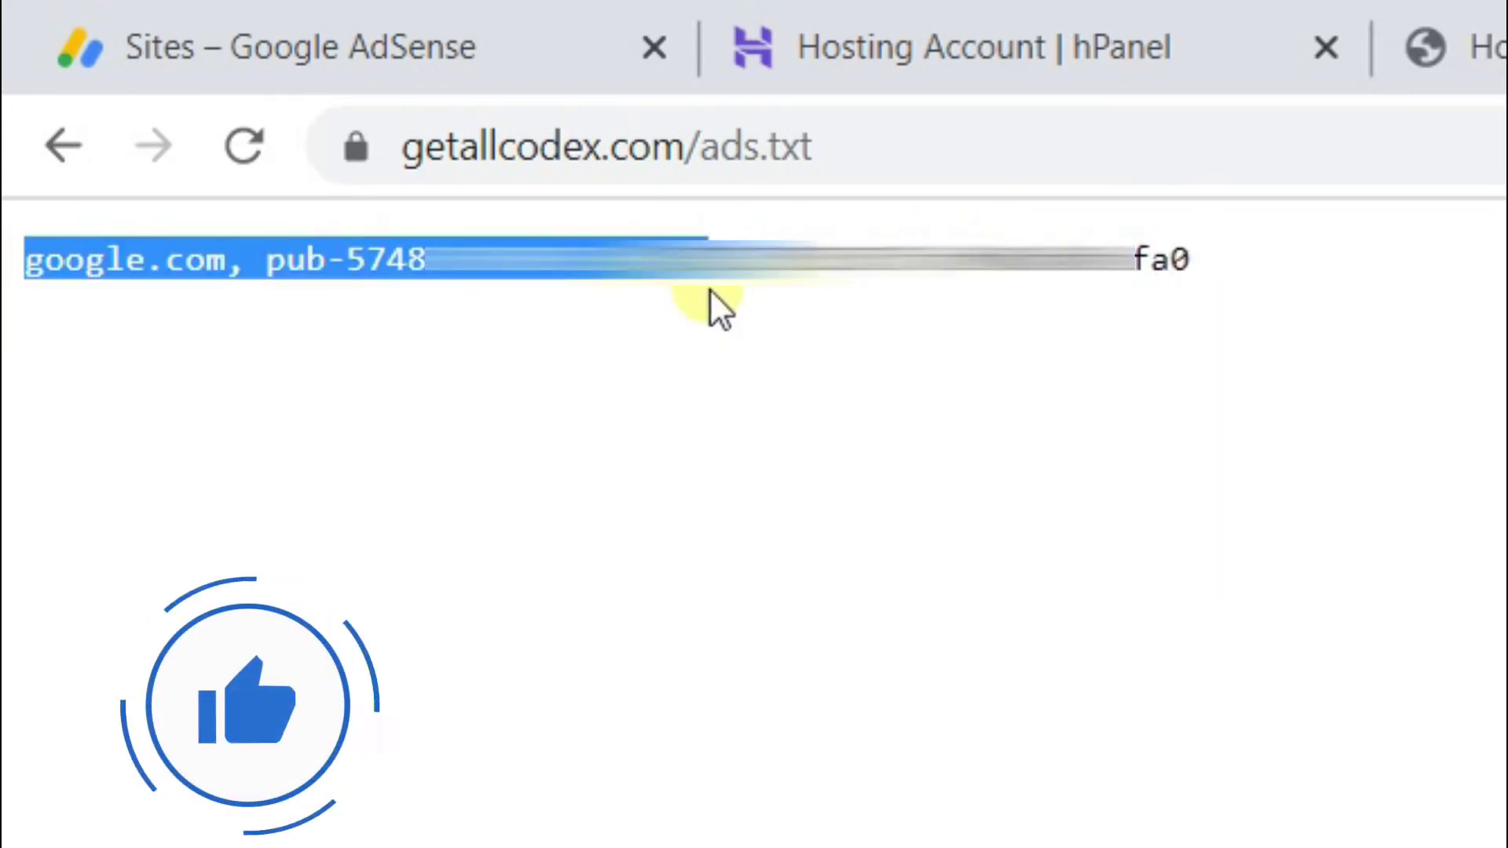
{"action": "left_click", "coordinate": [871, 302]}
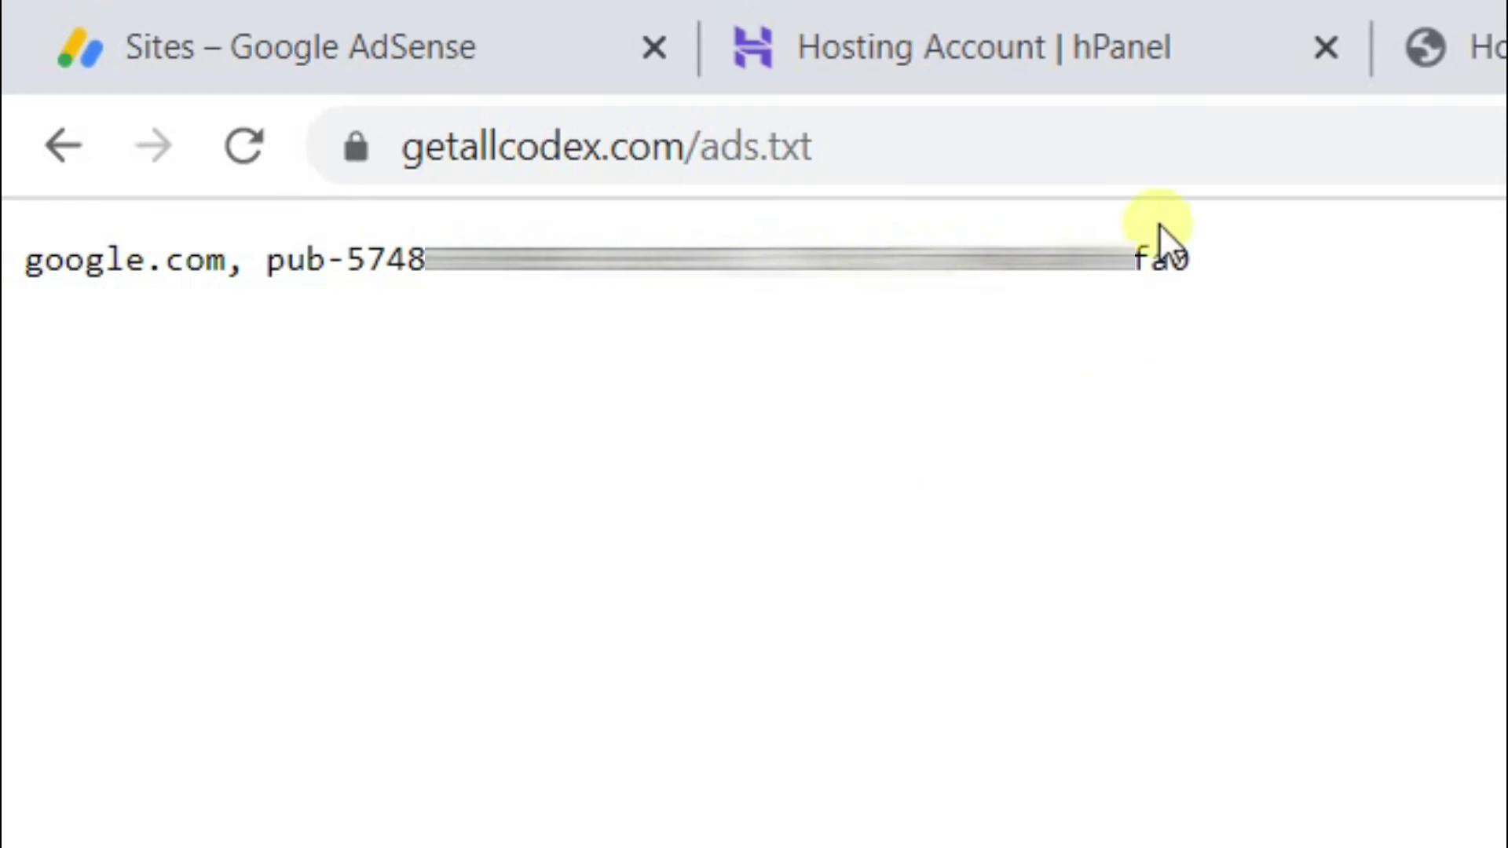
- Review the ads.txt 'Earnings at risk' warning on the AdSense Home page
{"action": "left_click", "coordinate": [151, 18]}
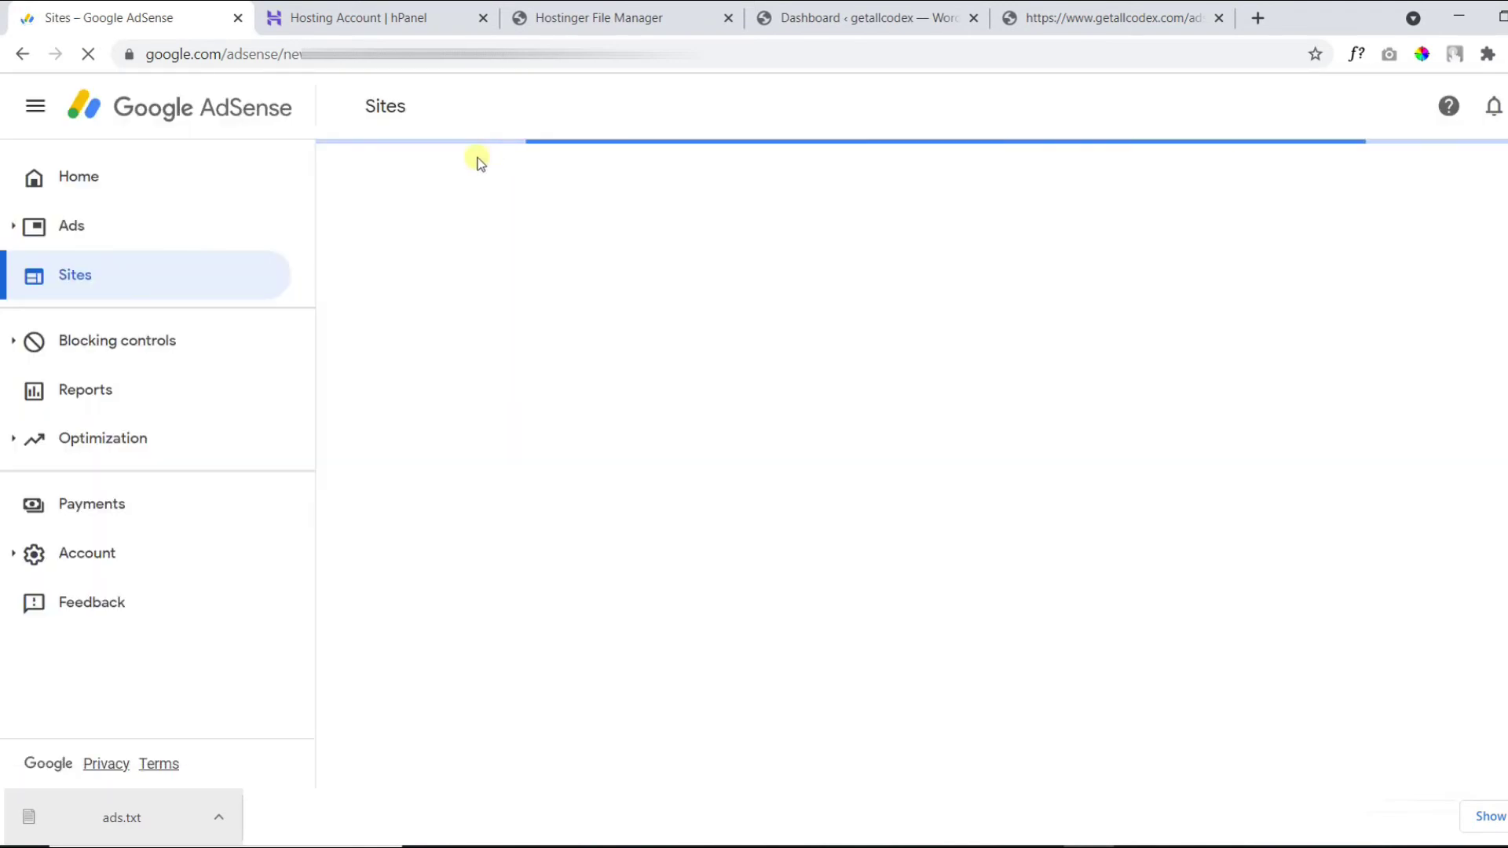
{"action": "left_click", "coordinate": [143, 183]}
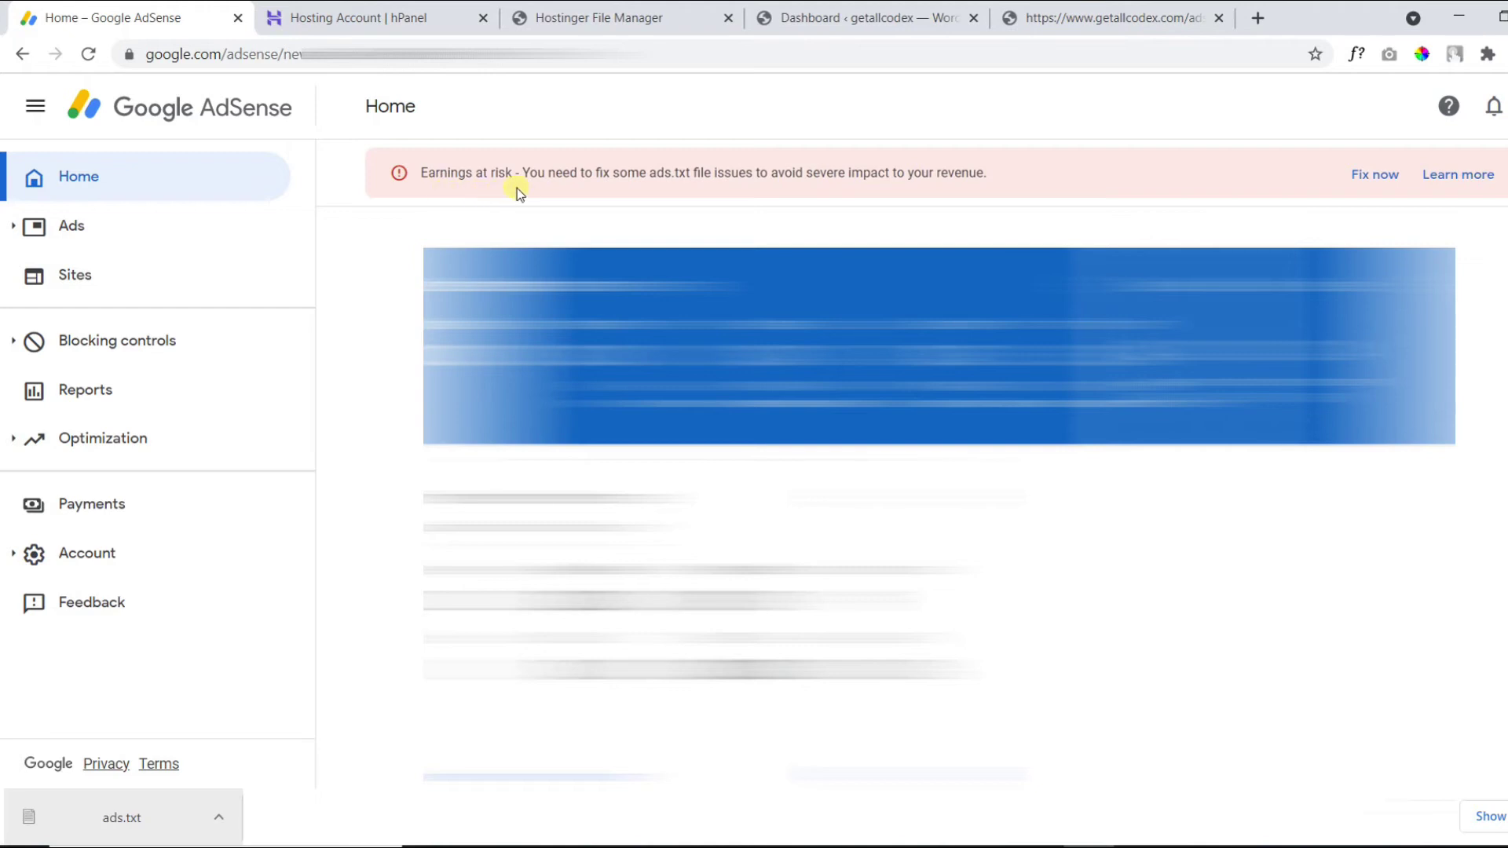
{"action": "left_click_drag", "start_coordinate": [424, 174], "coordinate": [987, 175]}
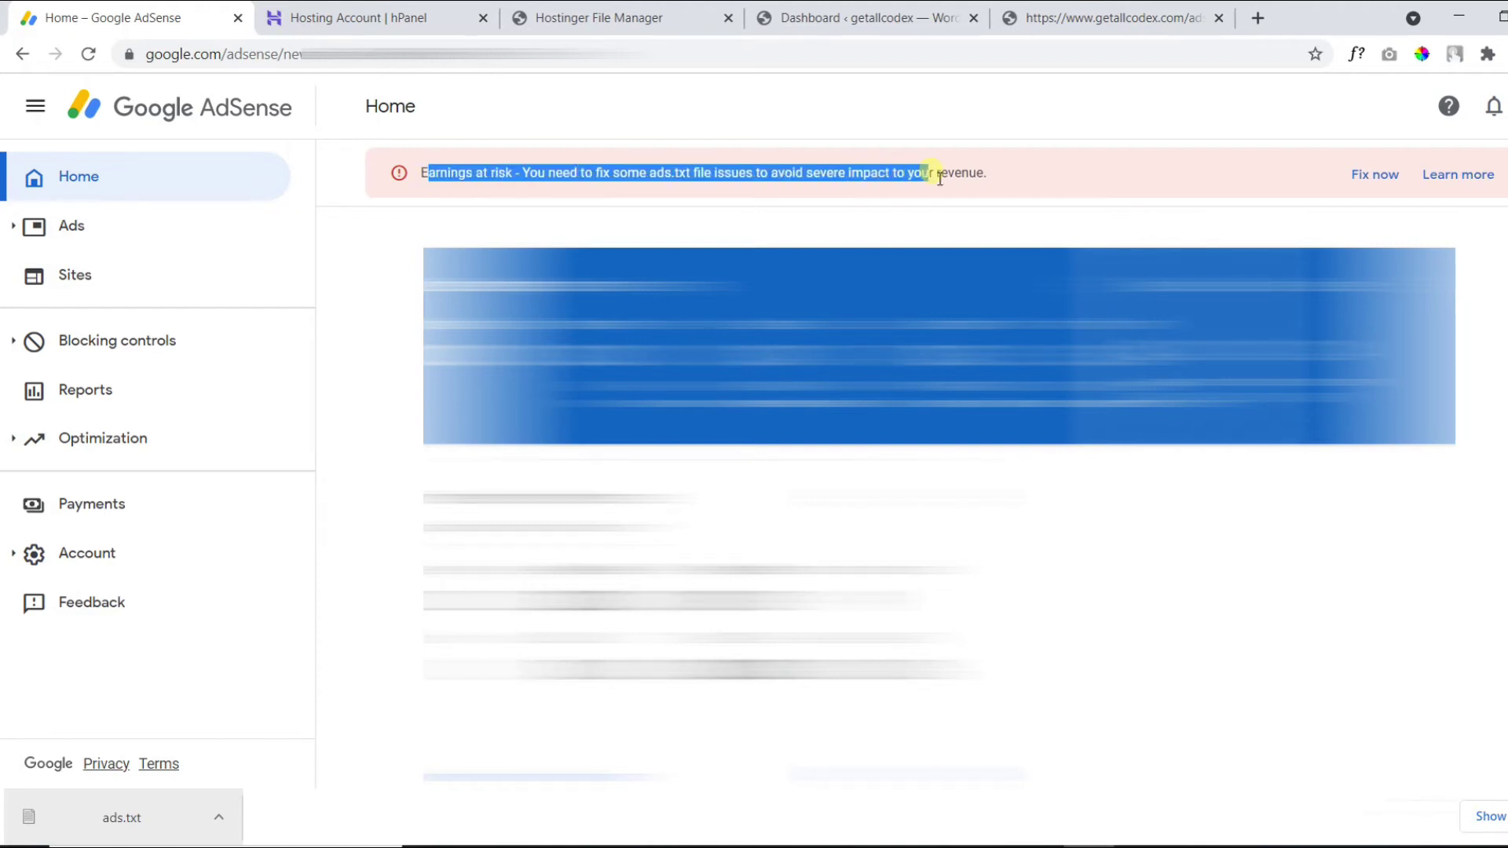
{"action": "left_click", "coordinate": [987, 176]}
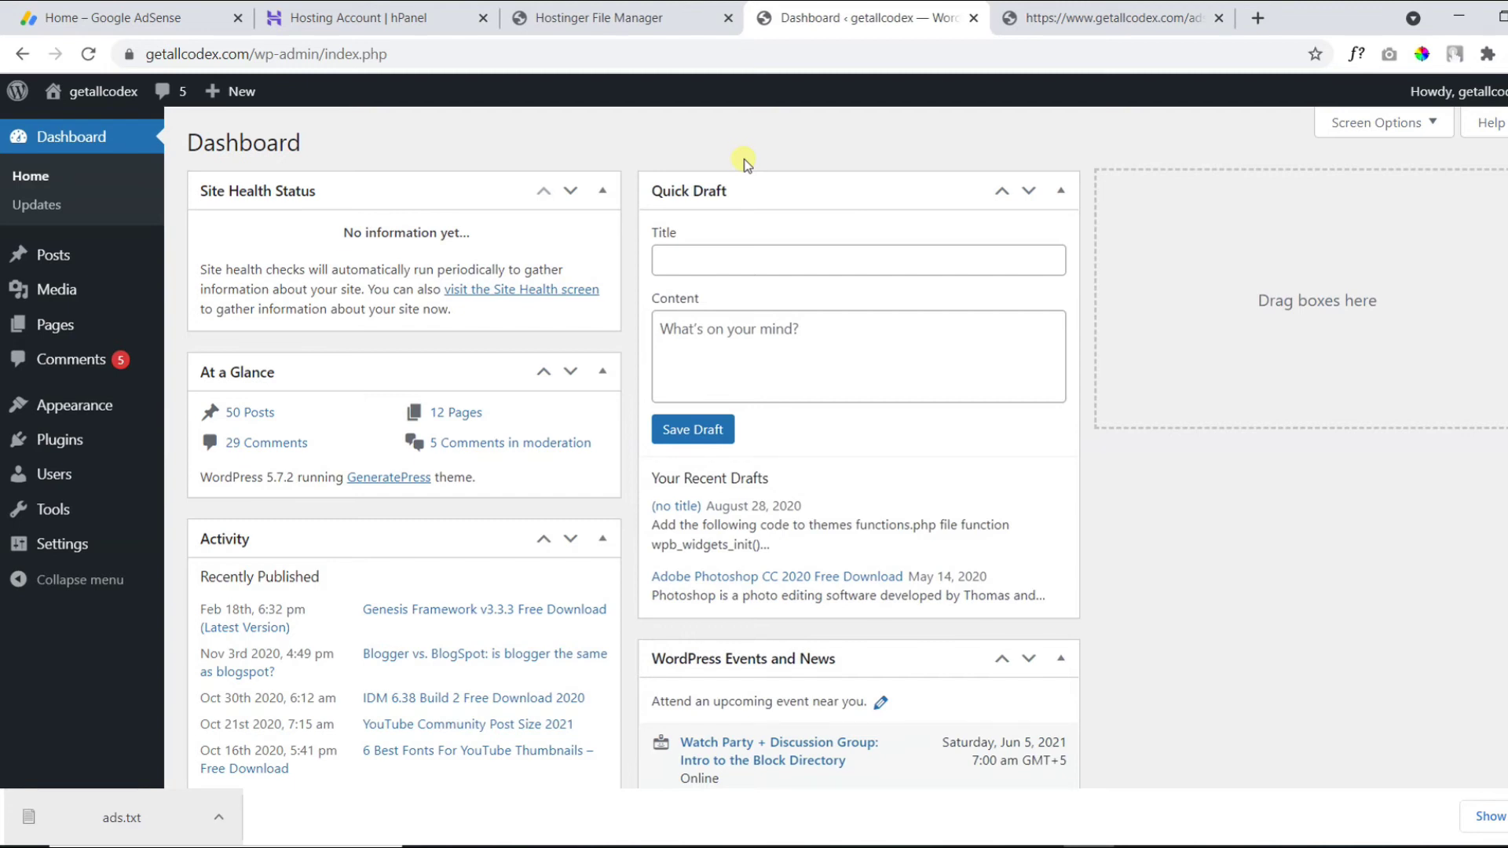
{"action": "mouse_move", "coordinate": [59, 440]}
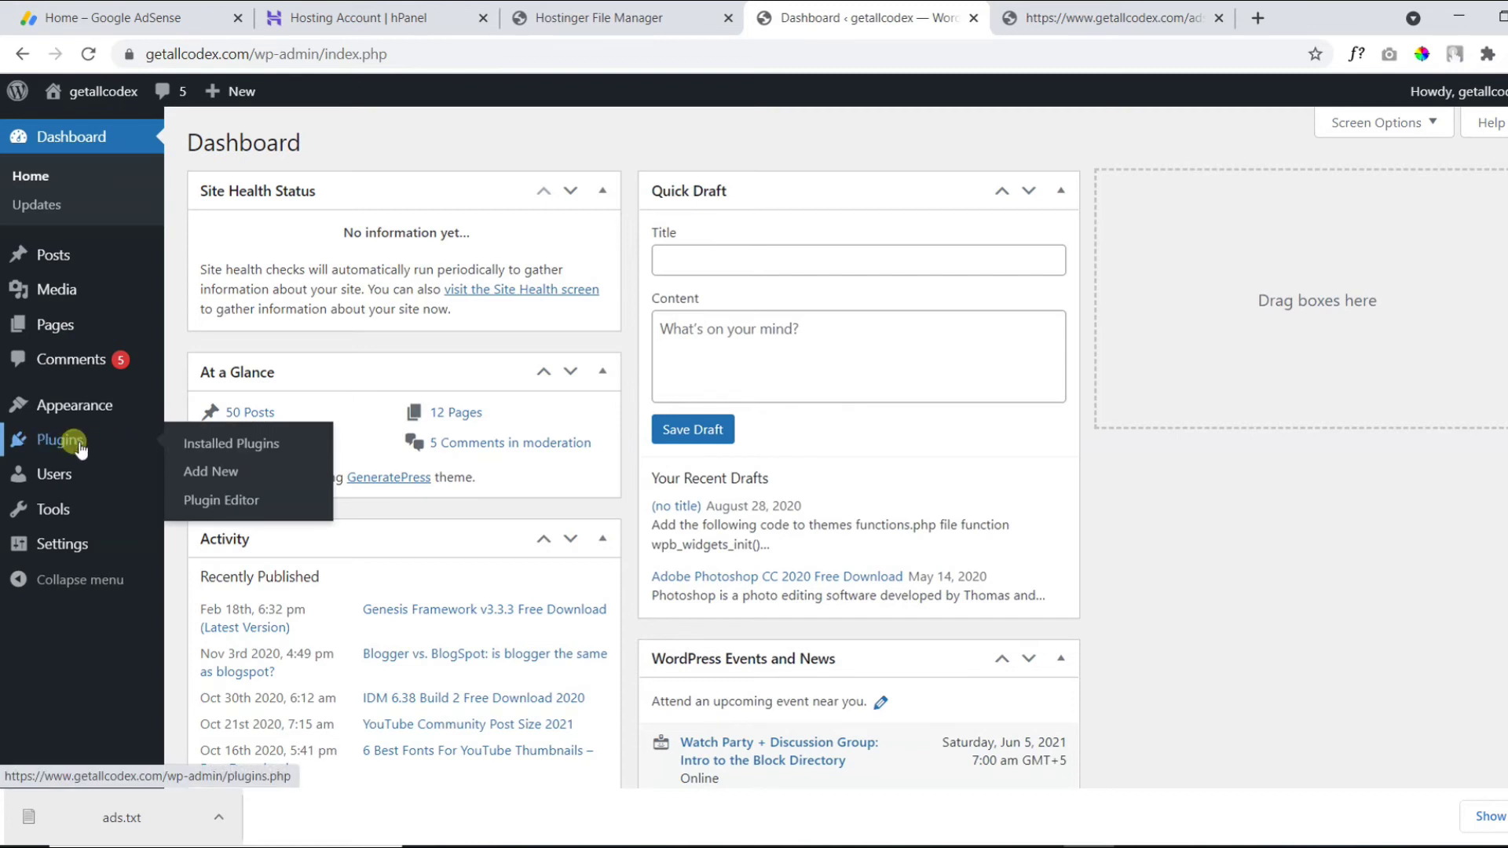
- Find 'ads.txt' under Plugins > Add New, then install and activate 10up's Ads.txt Manager
{"action": "left_click", "coordinate": [211, 473]}
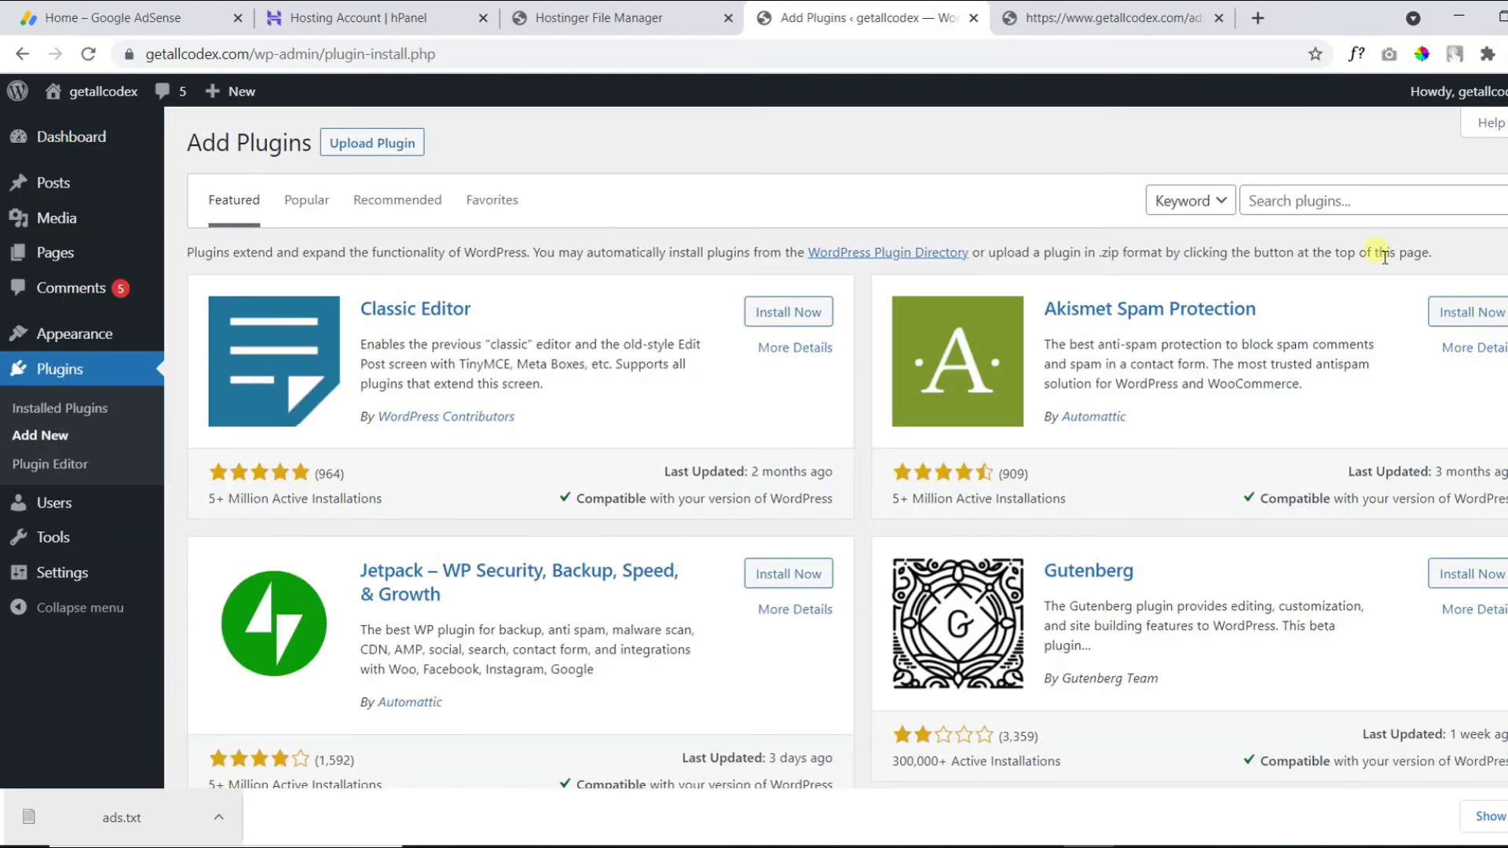
{"action": "left_click", "coordinate": [1366, 200]}
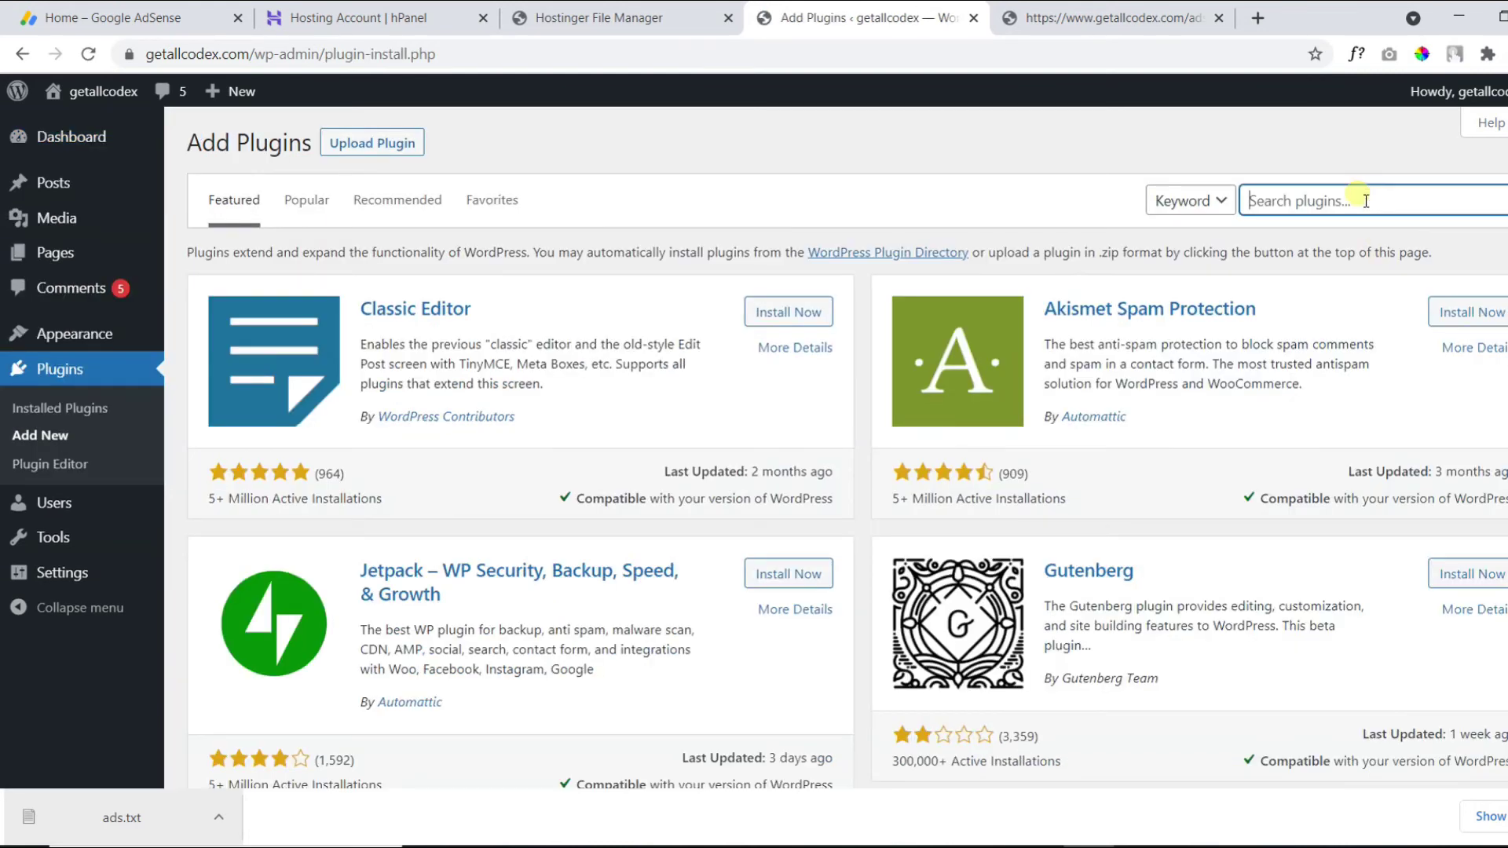
{"action": "type", "text": "ads.txt"}
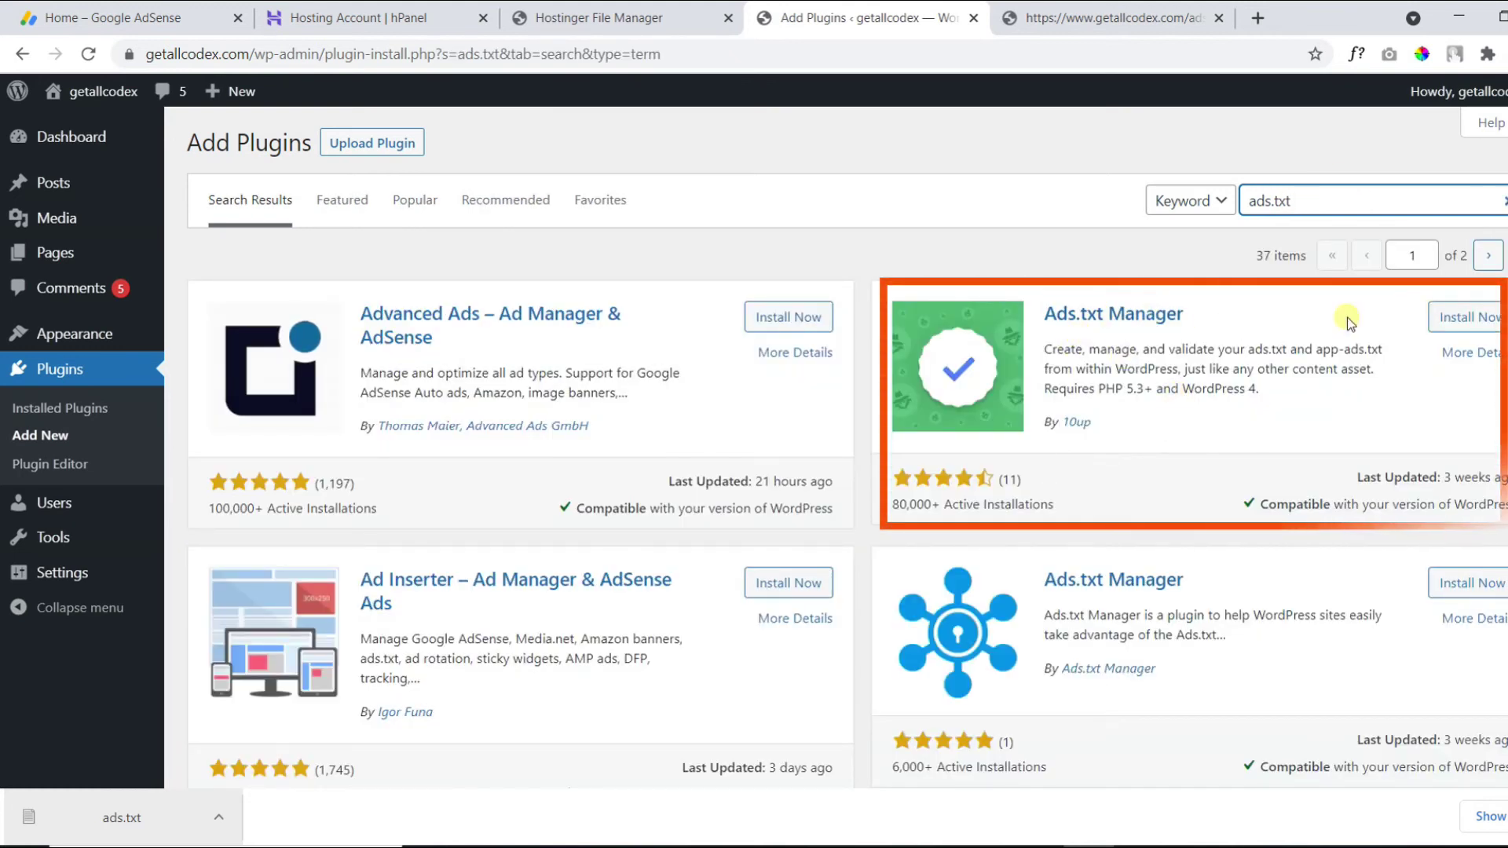
{"action": "left_click", "coordinate": [1455, 317]}
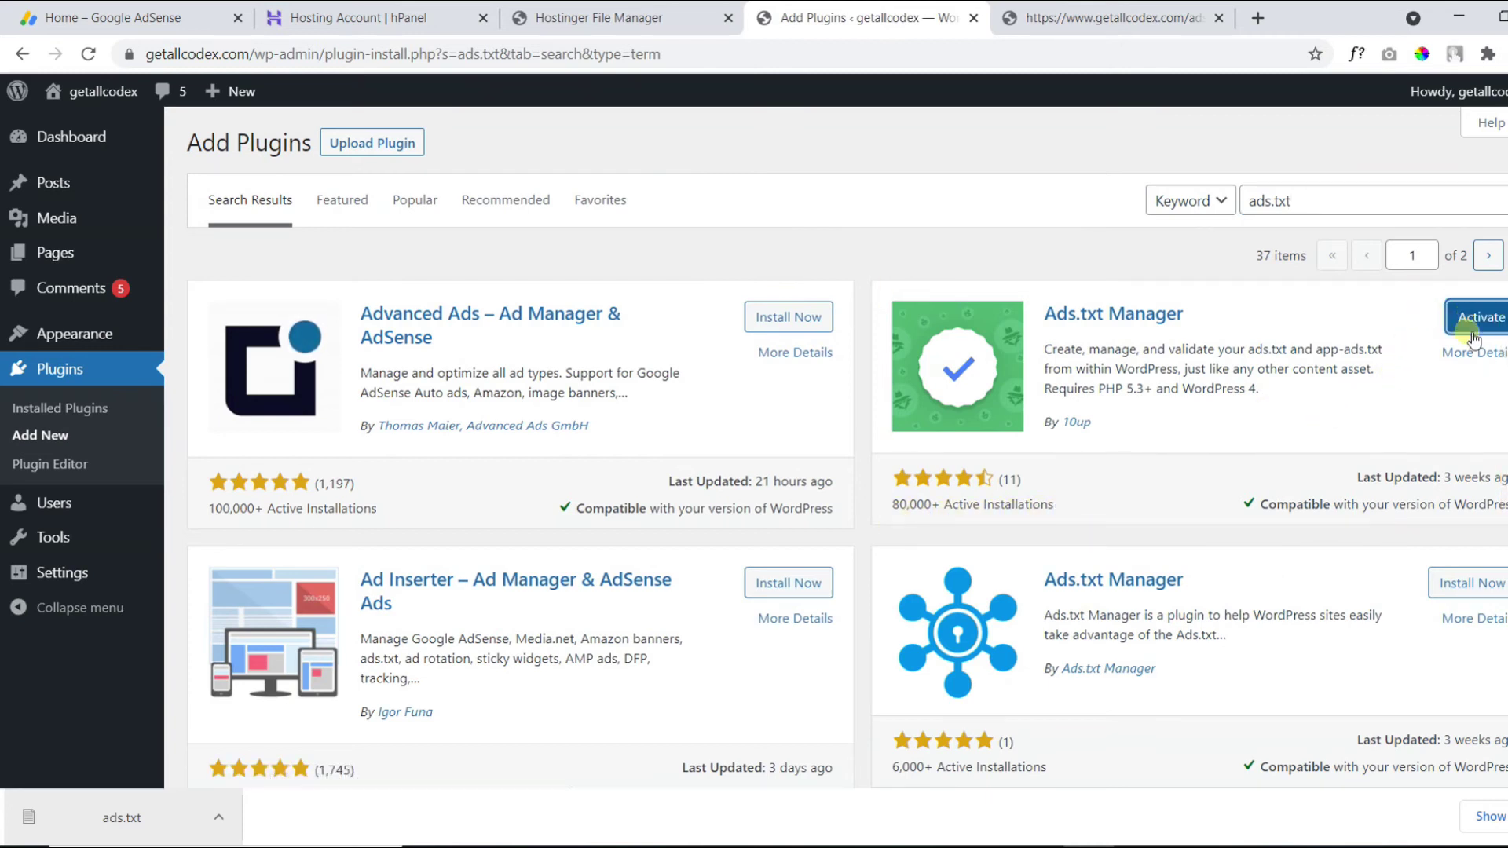
{"action": "left_click", "coordinate": [1475, 321]}
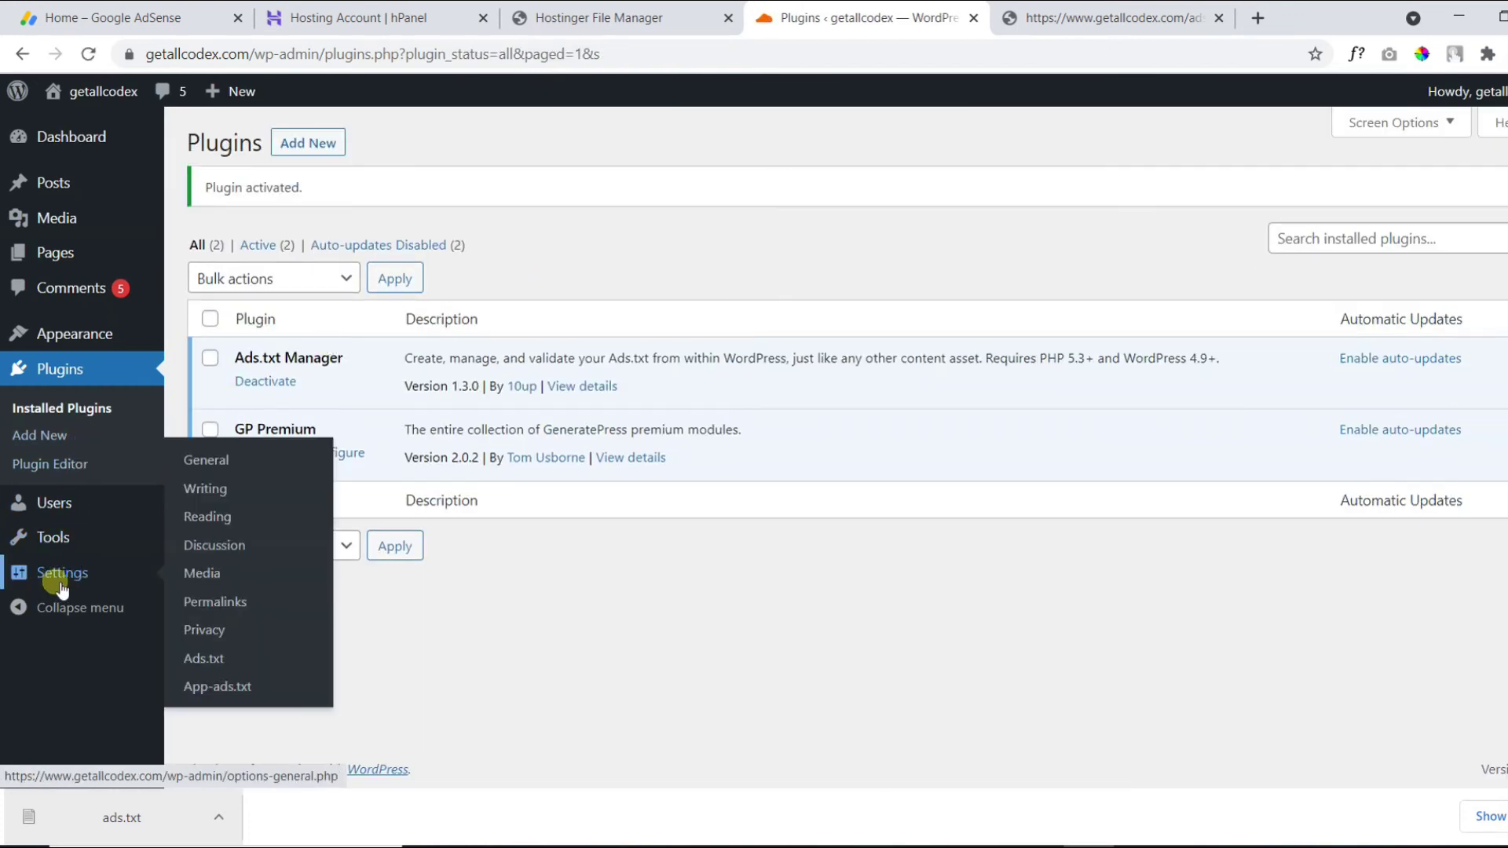
{"action": "mouse_move", "coordinate": [62, 574]}
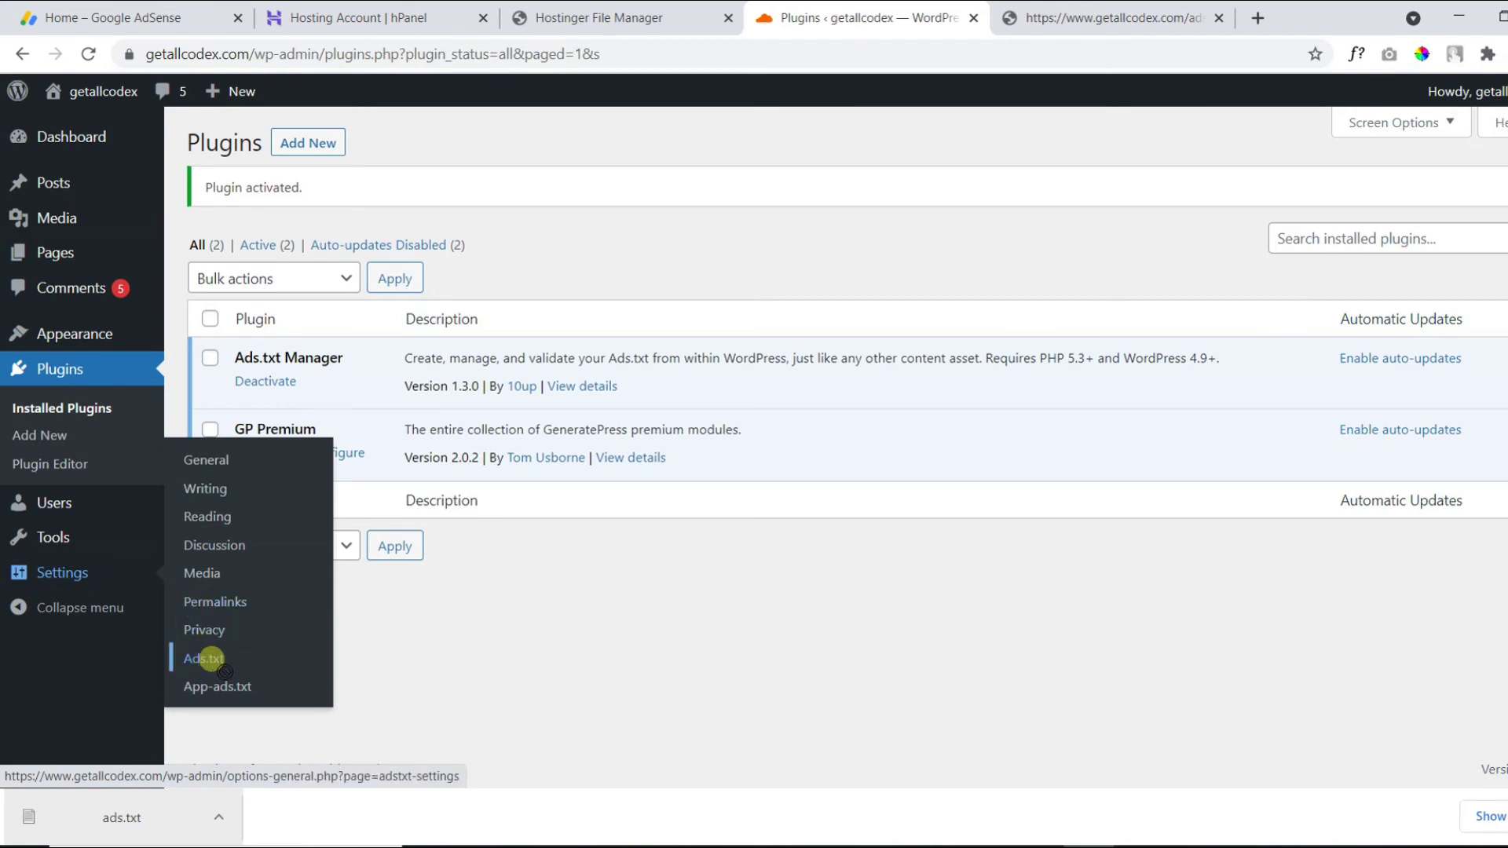
- Open the Ads.txt settings page and copy the google.com publisher line from the downloaded ads.txt
{"action": "left_click", "coordinate": [220, 663]}
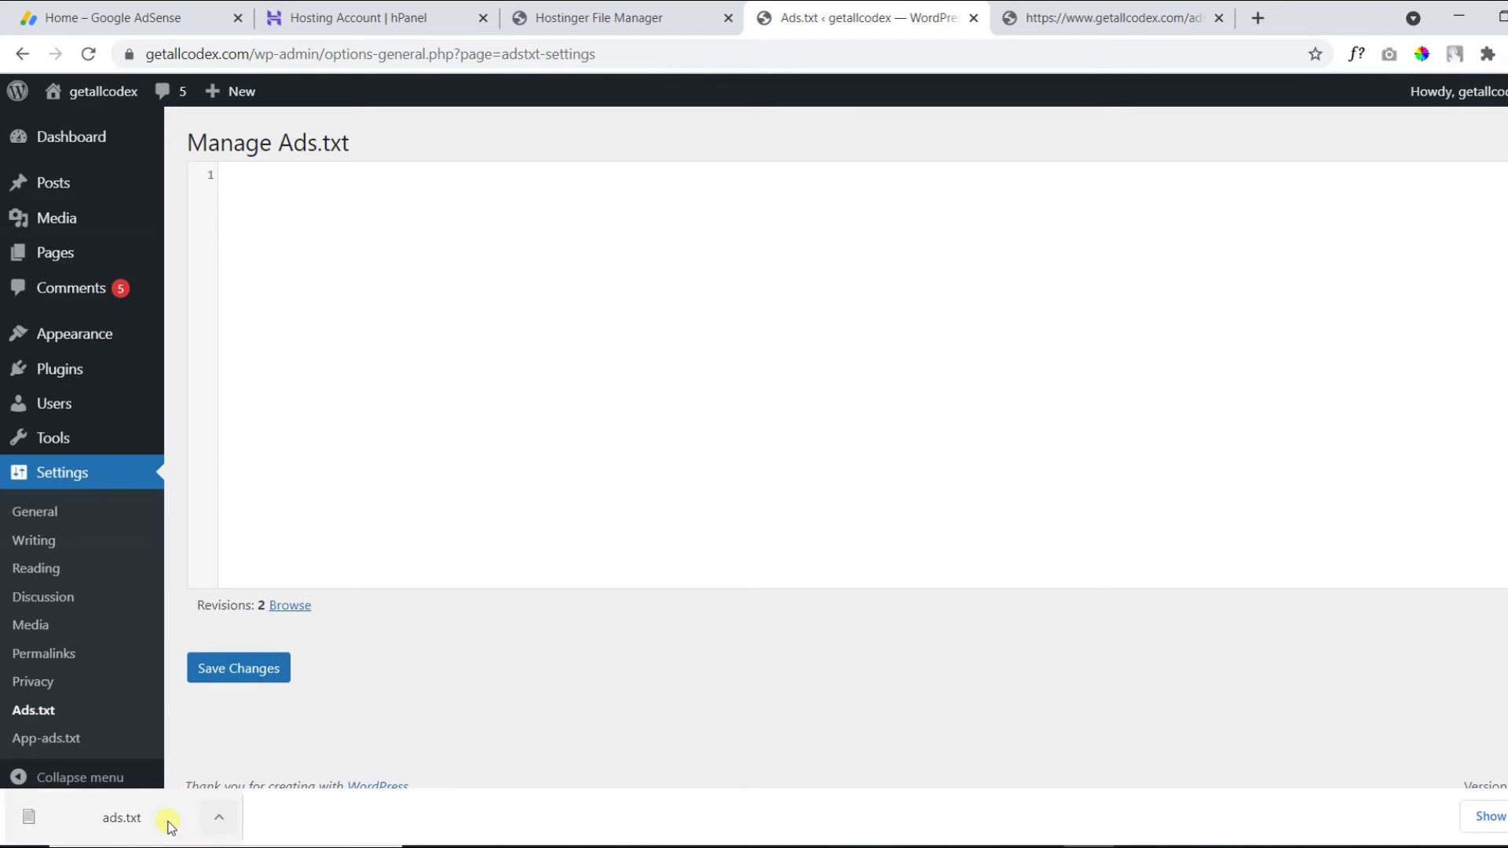
{"action": "left_click", "coordinate": [130, 821]}
{"action": "left_click_drag", "start_coordinate": [893, 248], "coordinate": [418, 248]}
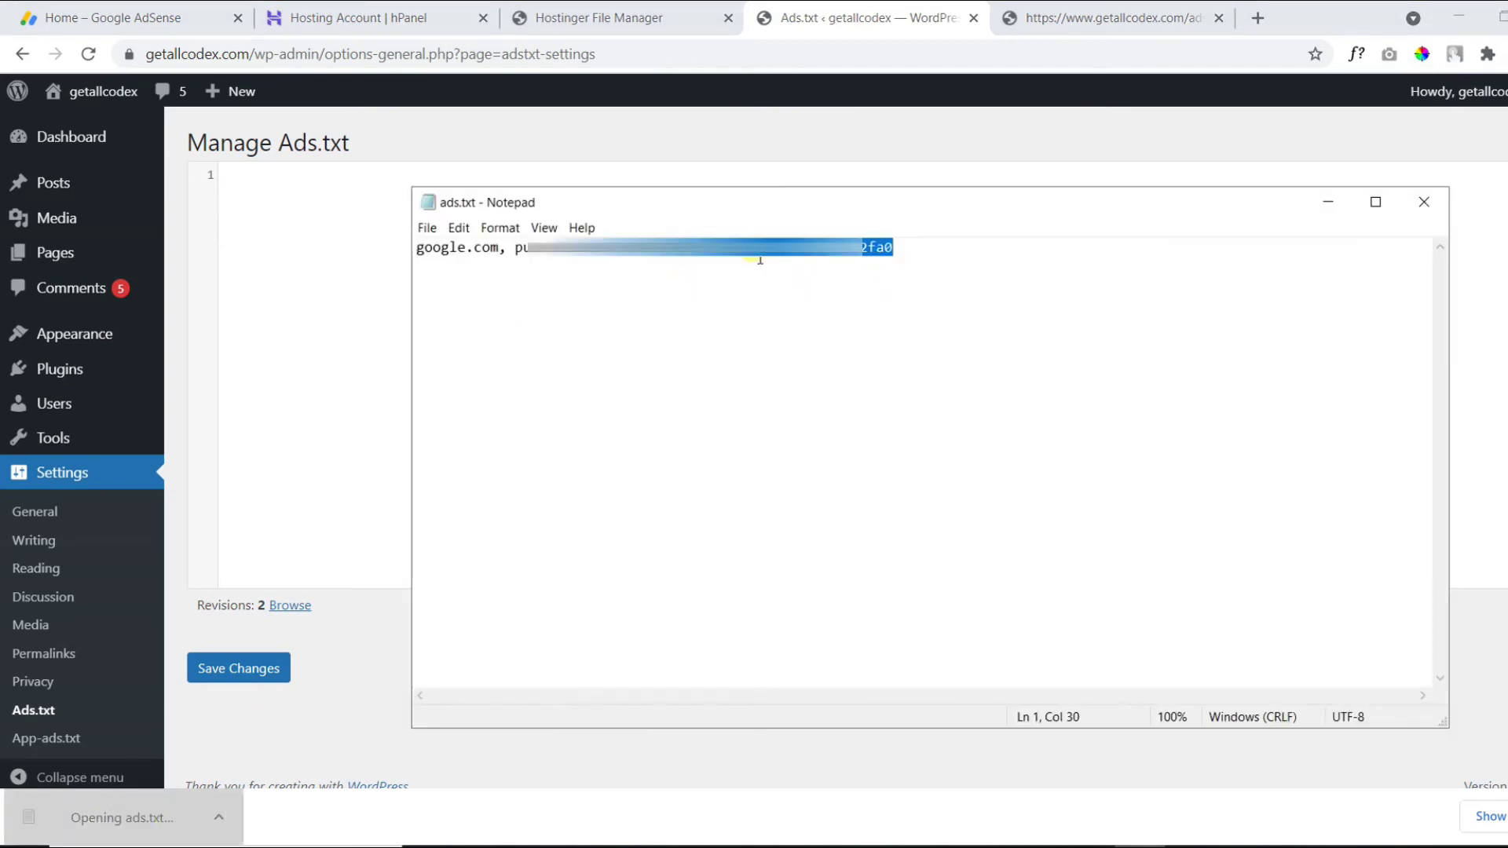
{"action": "right_click", "coordinate": [438, 250]}
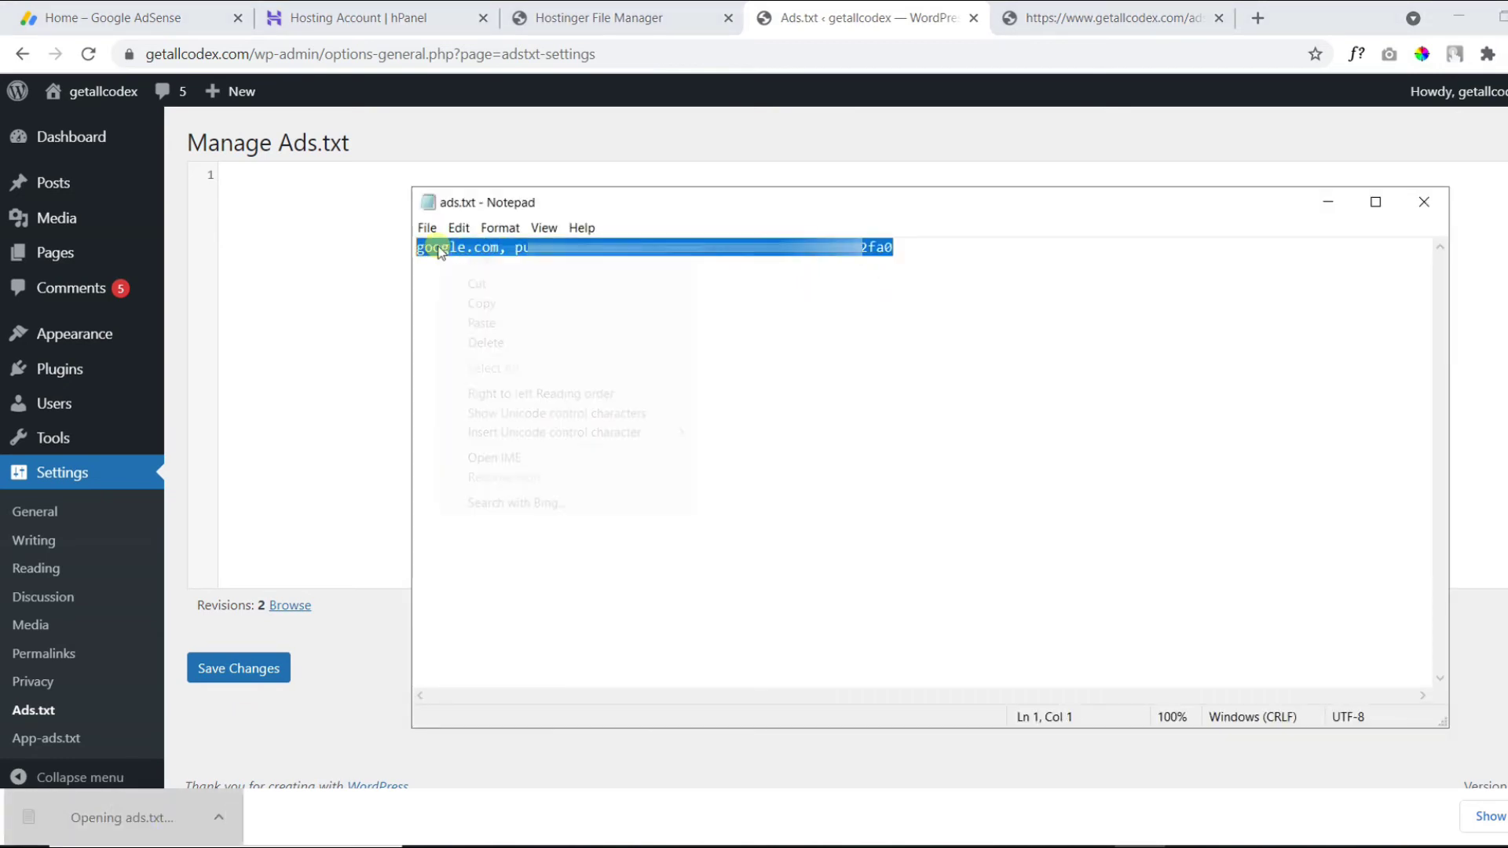
{"action": "left_click", "coordinate": [480, 321]}
- Paste the publisher line into the Manage Ads.txt editor and save the changes
{"action": "left_click", "coordinate": [475, 249]}
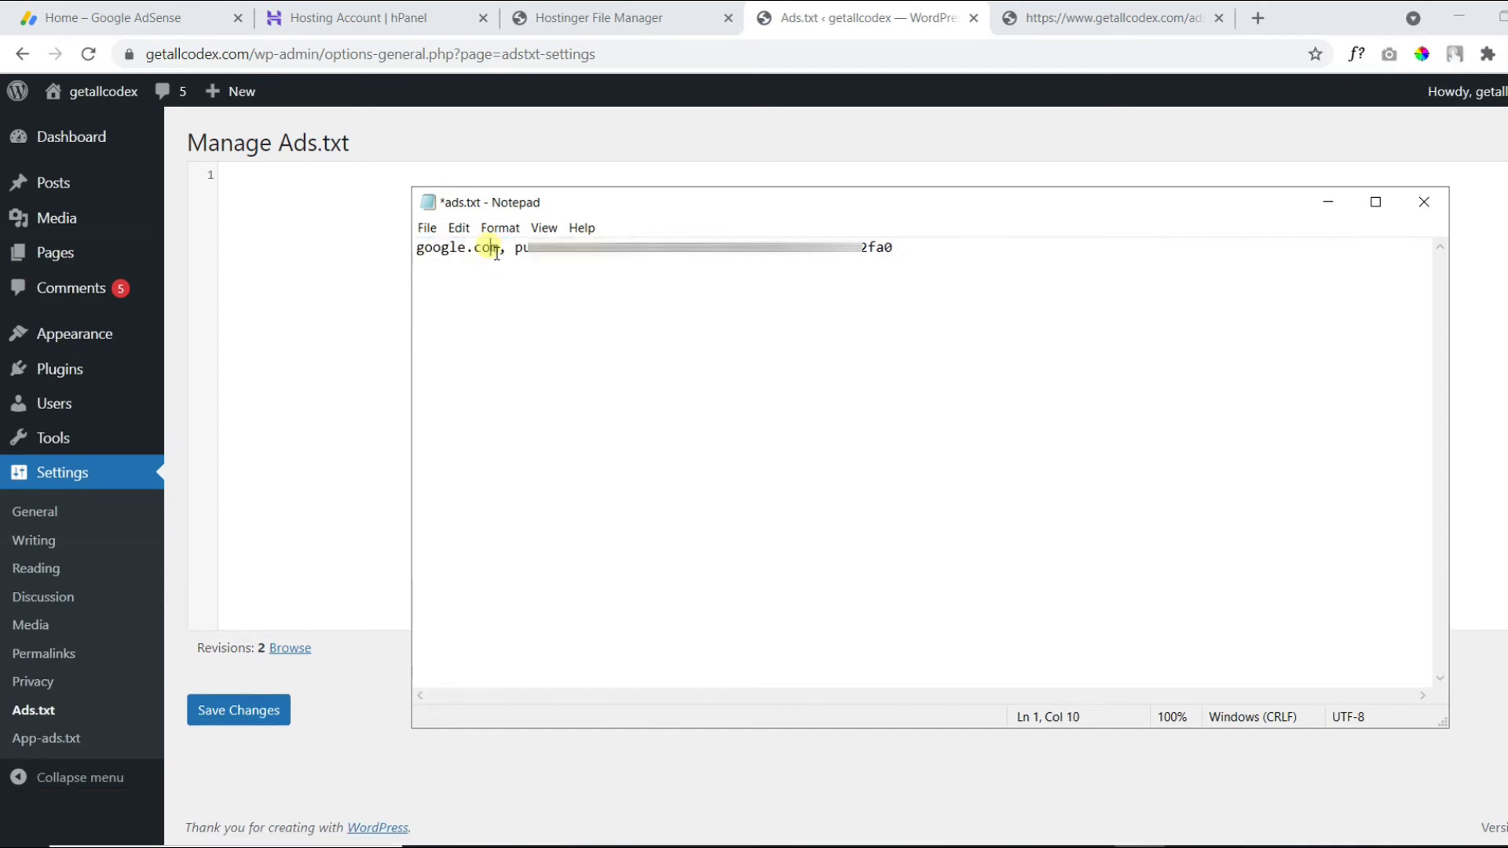
{"action": "right_click", "coordinate": [472, 252]}
{"action": "left_click", "coordinate": [471, 254]}
{"action": "key", "text": "ctrl+a"}
{"action": "left_click", "coordinate": [508, 360]}
{"action": "key", "text": "ctrl+a"}
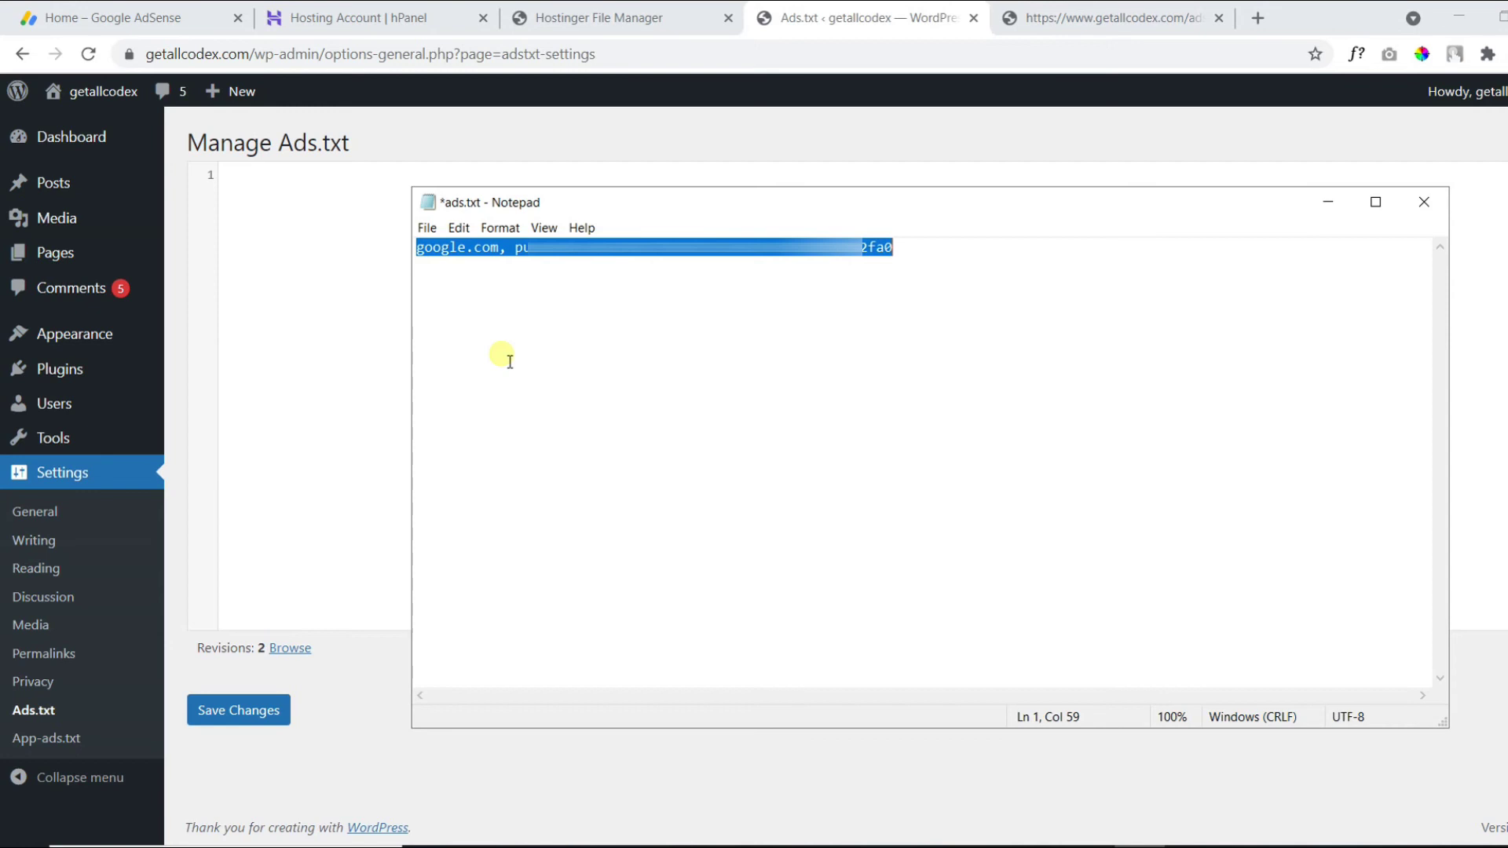
{"action": "left_click", "coordinate": [359, 261]}
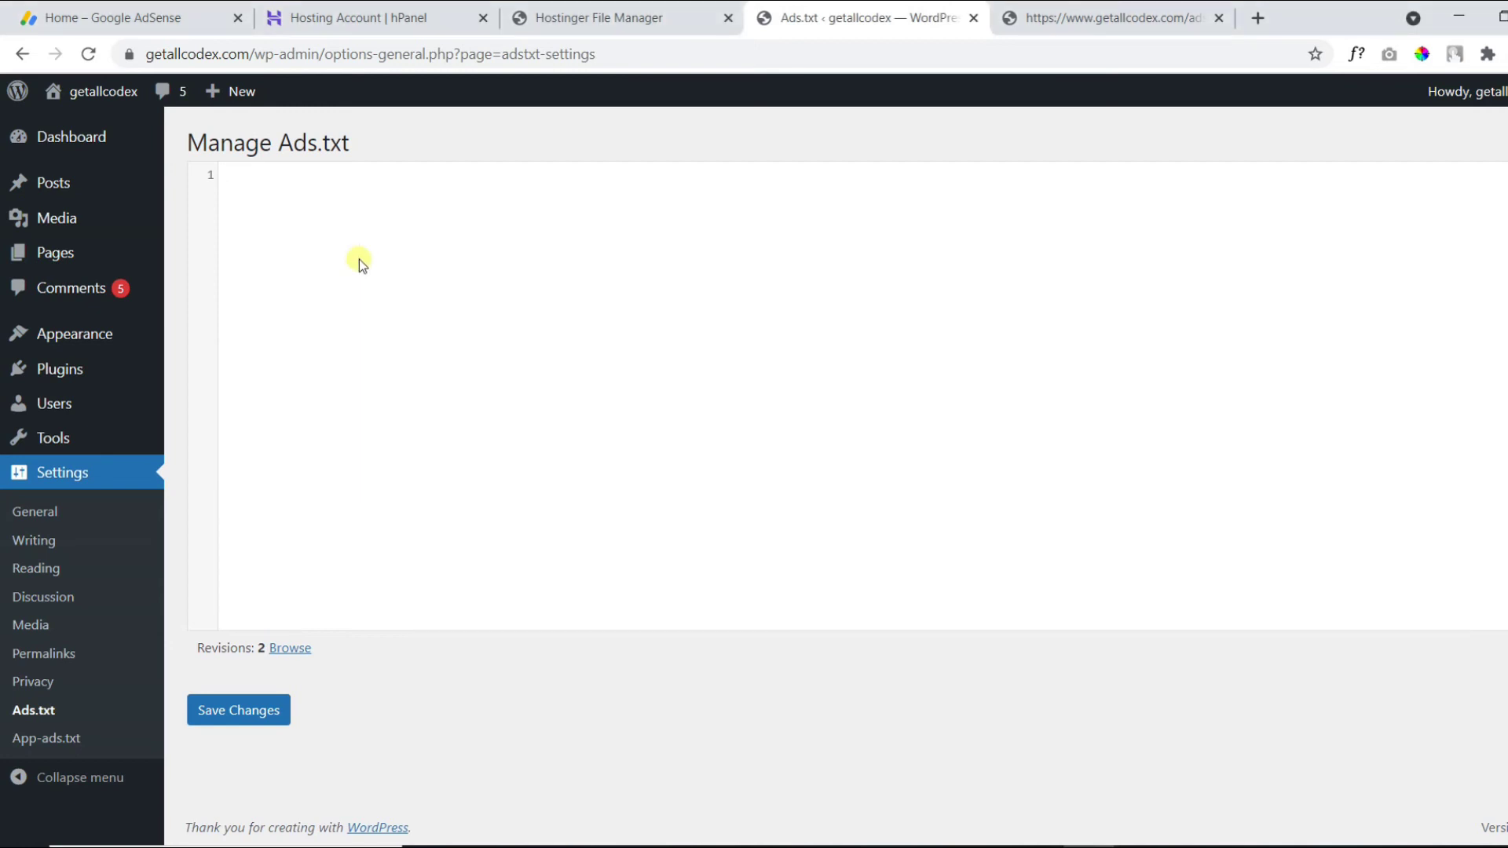
{"action": "key", "text": "ctrl+v"}
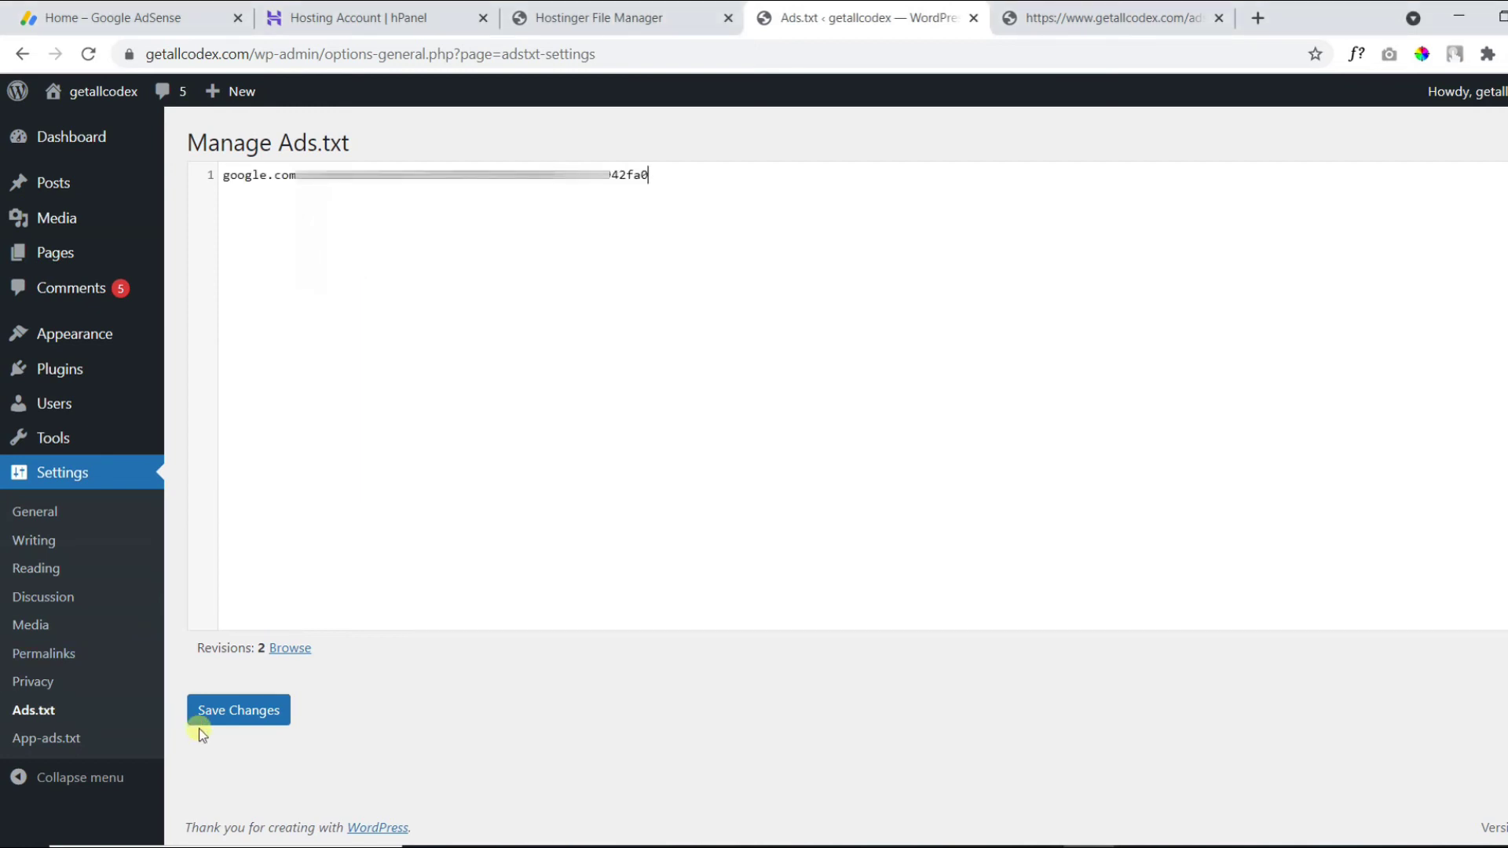
{"action": "left_click", "coordinate": [225, 723]}
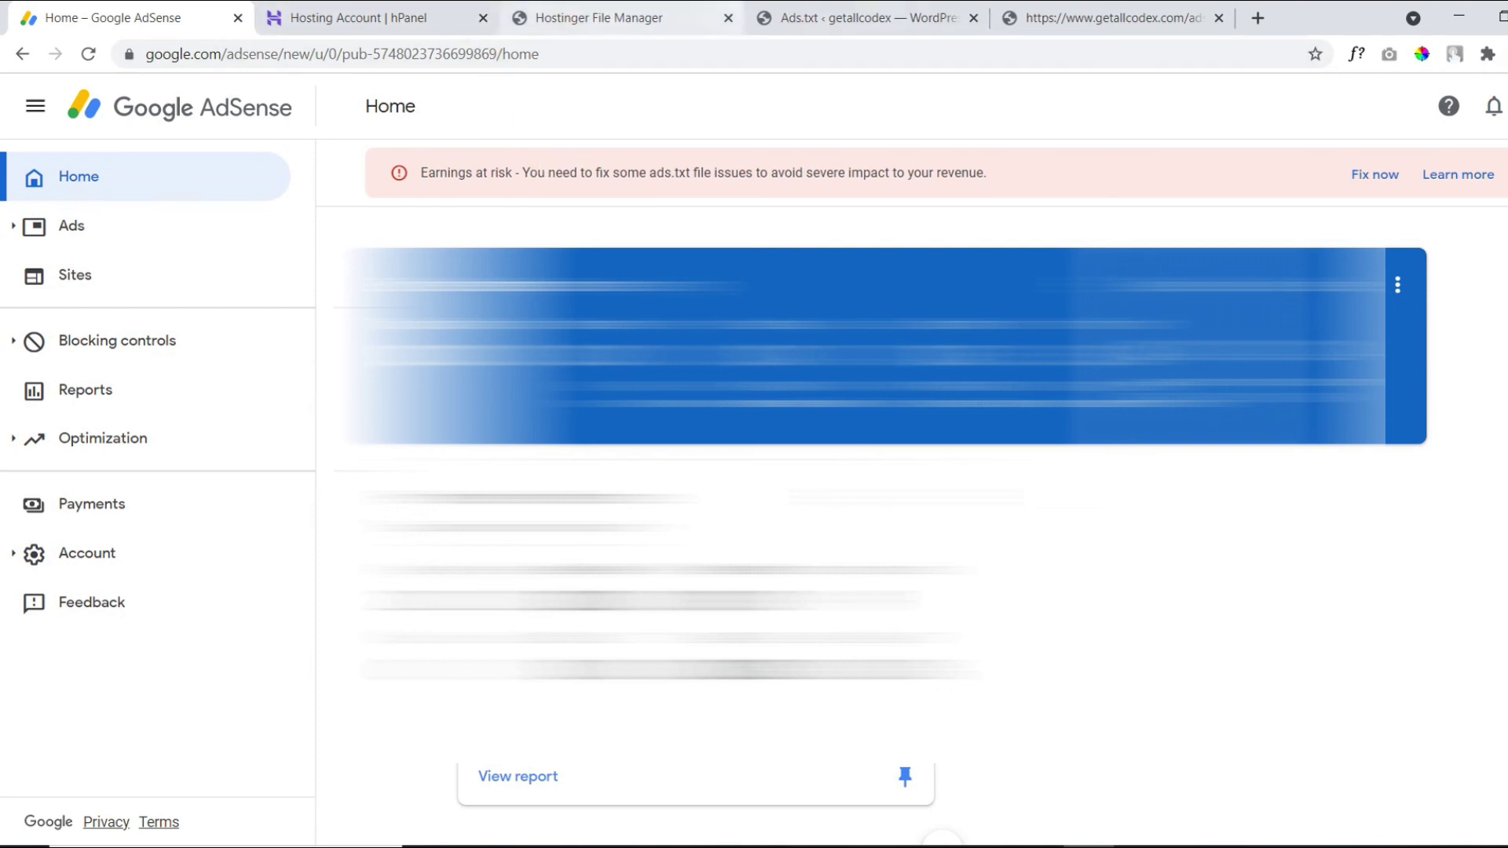
{"action": "left_click", "coordinate": [598, 18]}
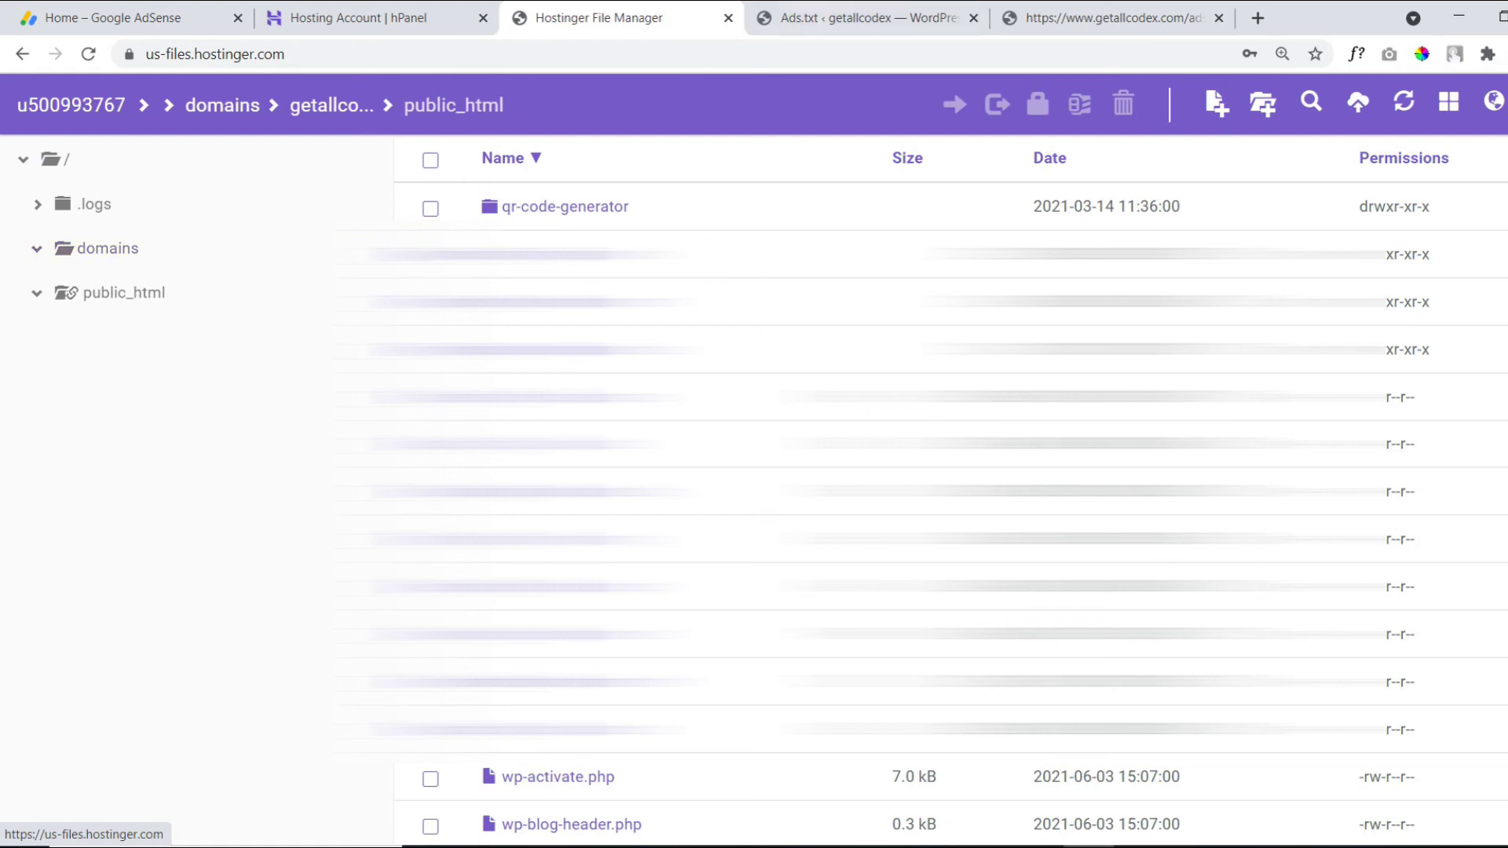
{"action": "key", "text": "ctrl+Tab"}
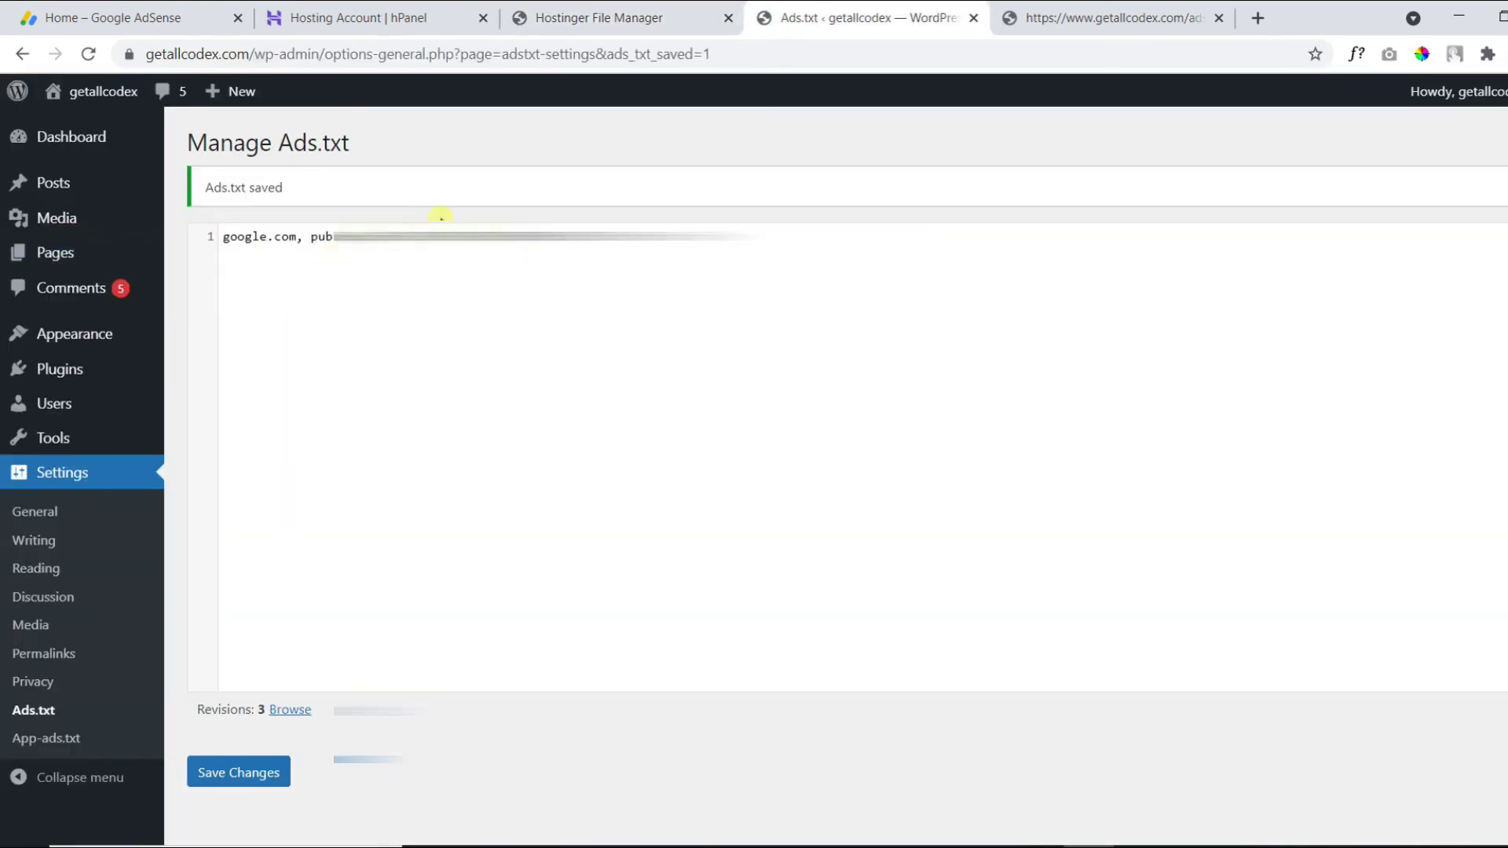
{"action": "left_click", "coordinate": [148, 14]}
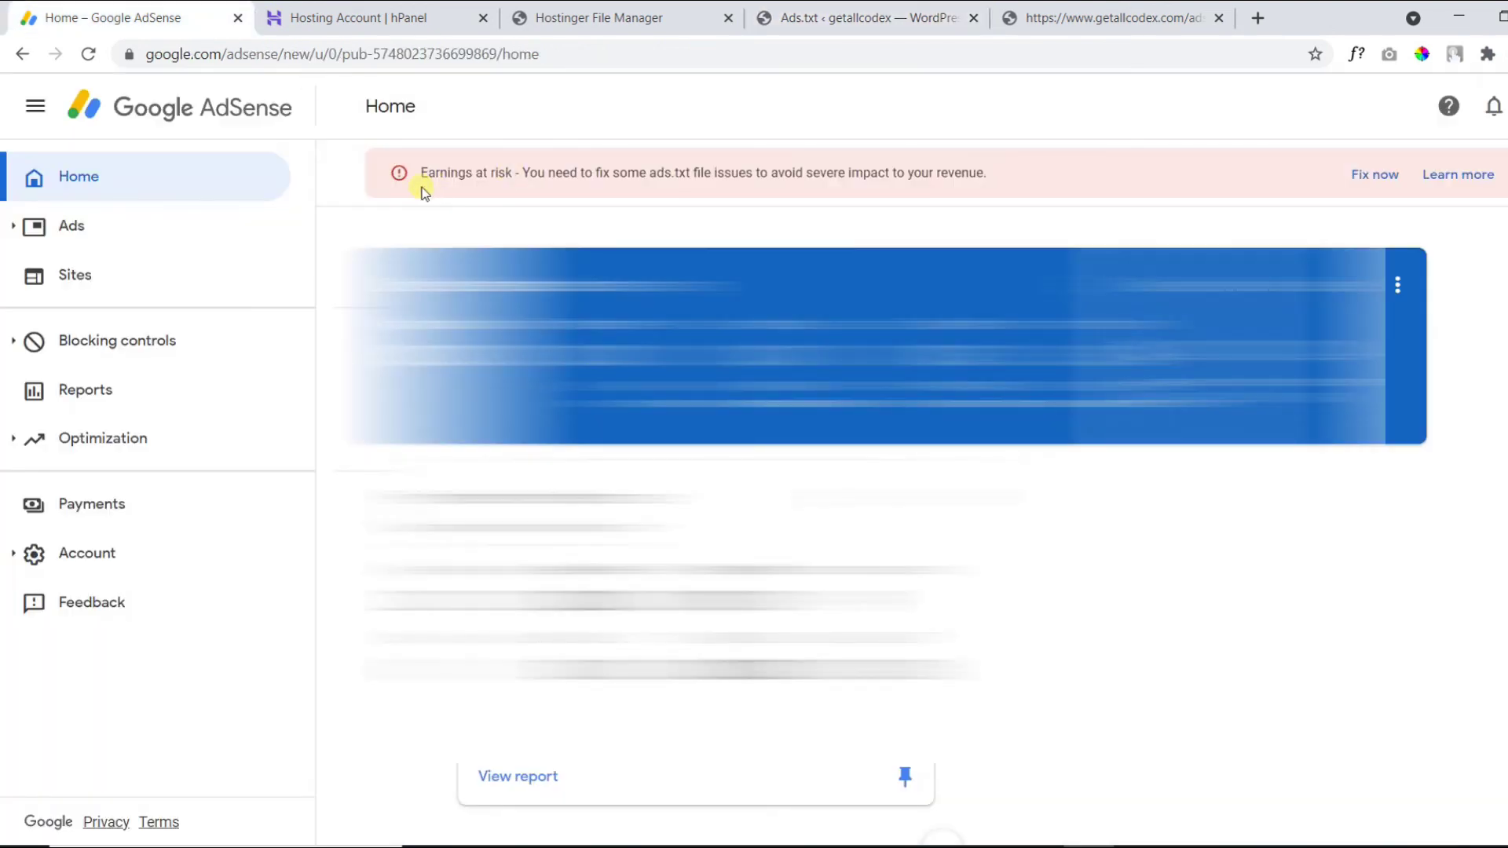